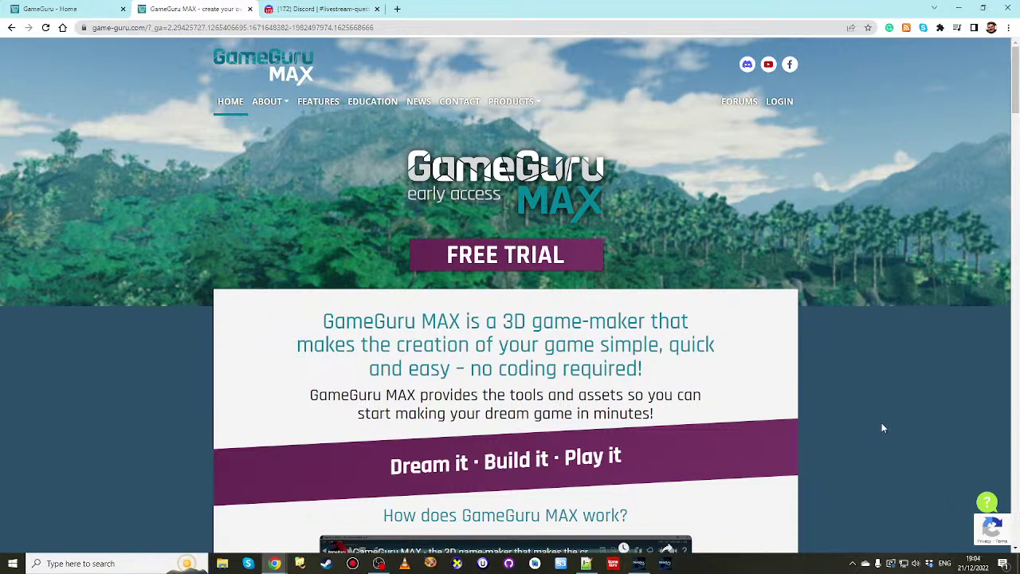
- Switch to GameGuru MAX and open the dsadsa level from the storyboard in the level editor
click(638, 563)
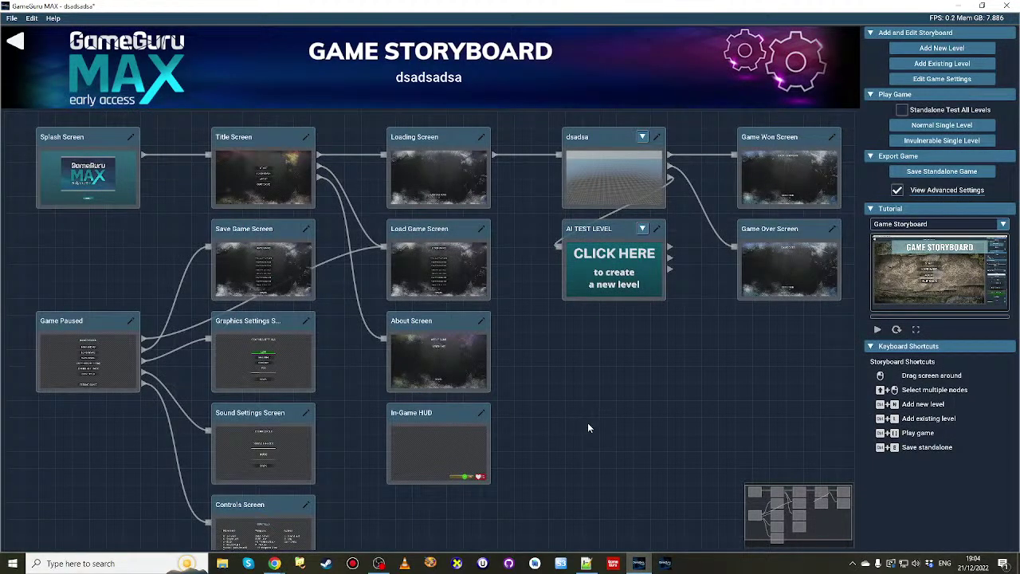
click(613, 188)
right_drag(534, 334, 263, 87)
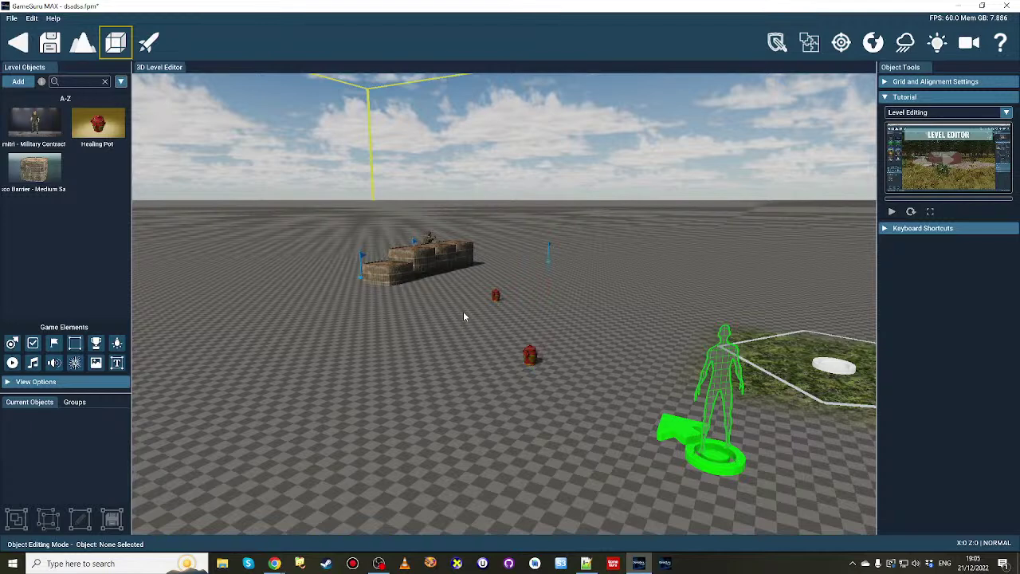
- Test-play the level, walk to the nearest healing pot and use it
click(149, 43)
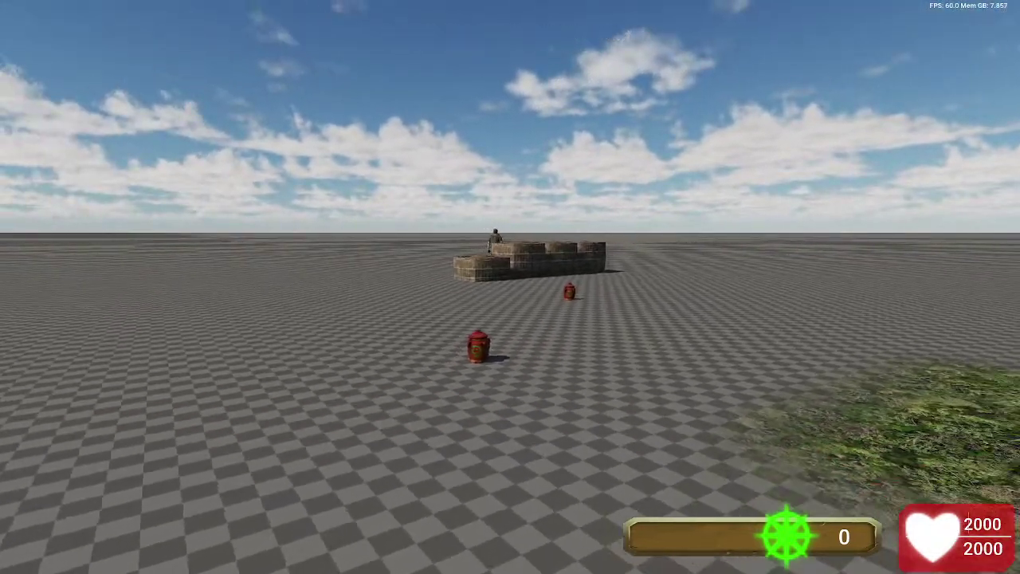
key(s)
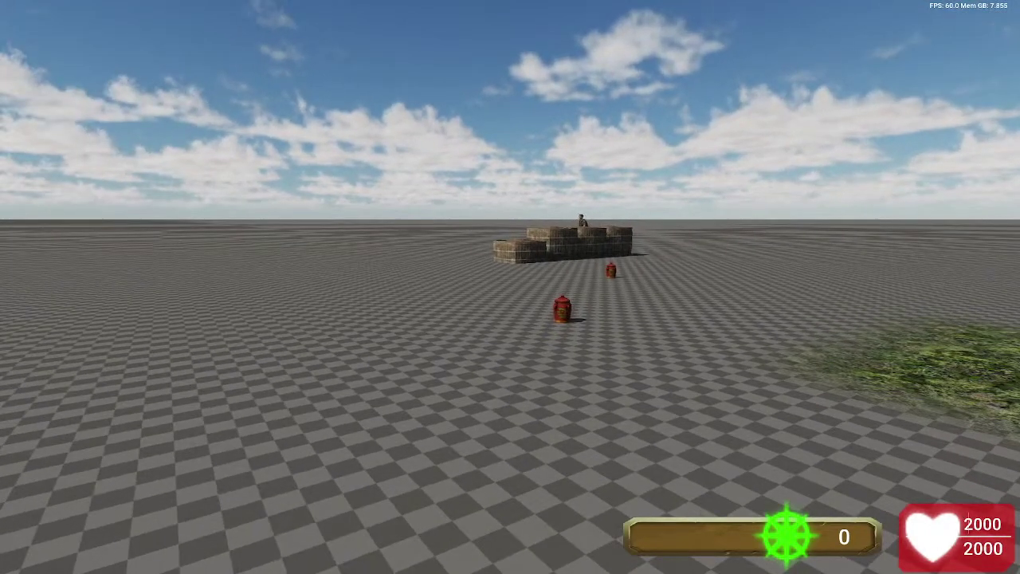
key(w)
key(w)
key(s)
key(w)
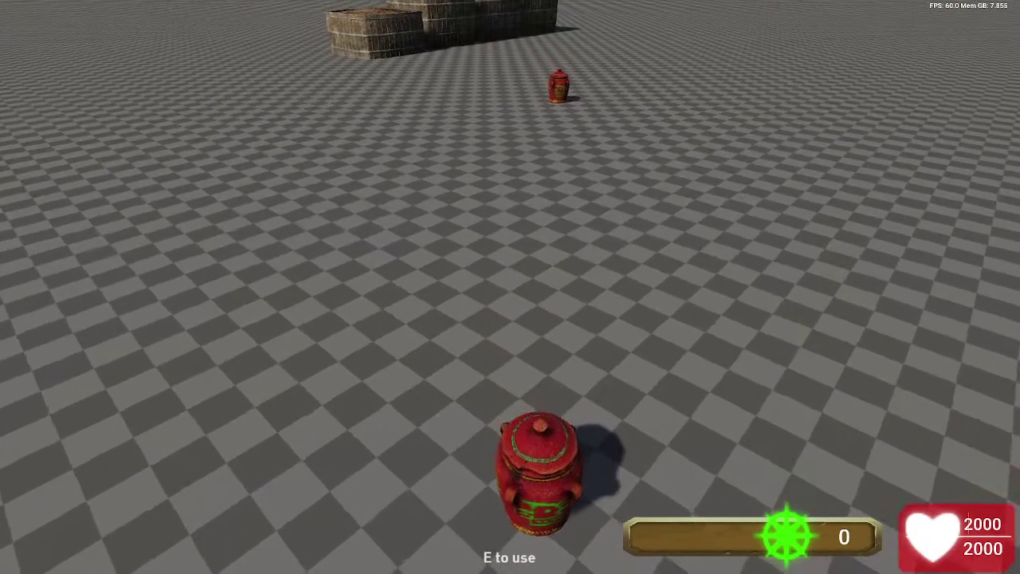
key(s)
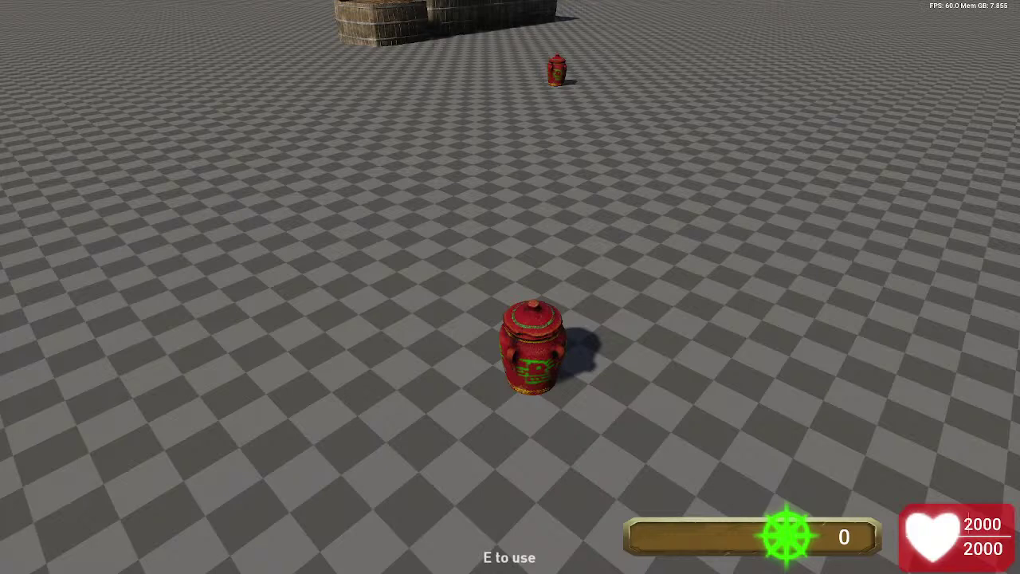
key(w)
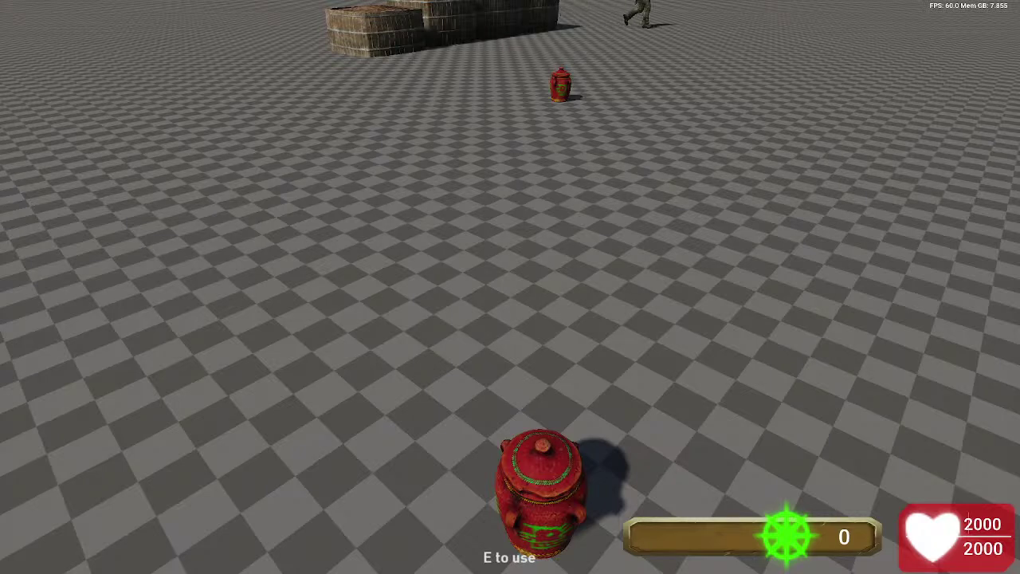
key(e)
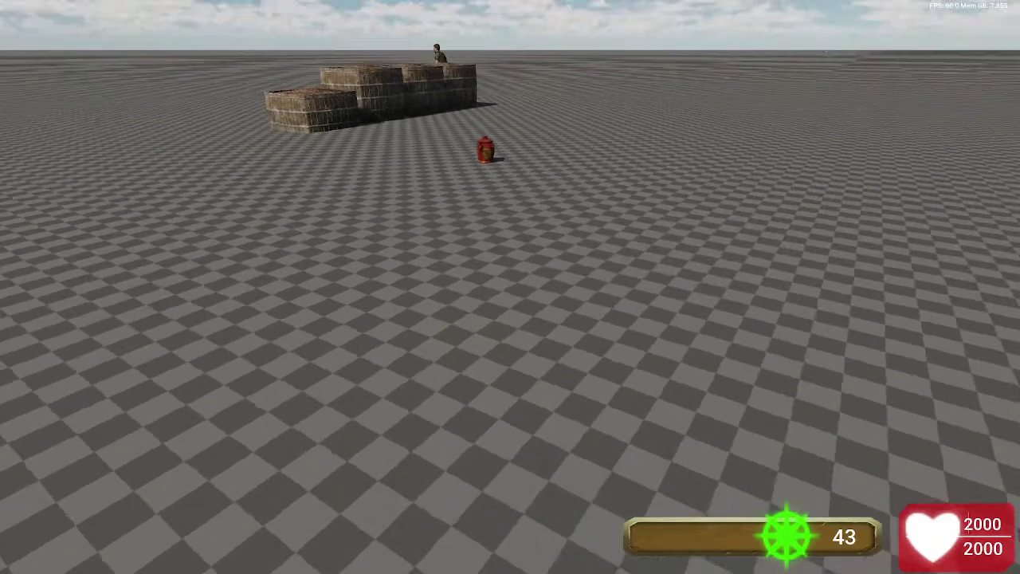
- Approach the soldier by the barriers to test the armour against his gunfire, and end the test play
key(d)
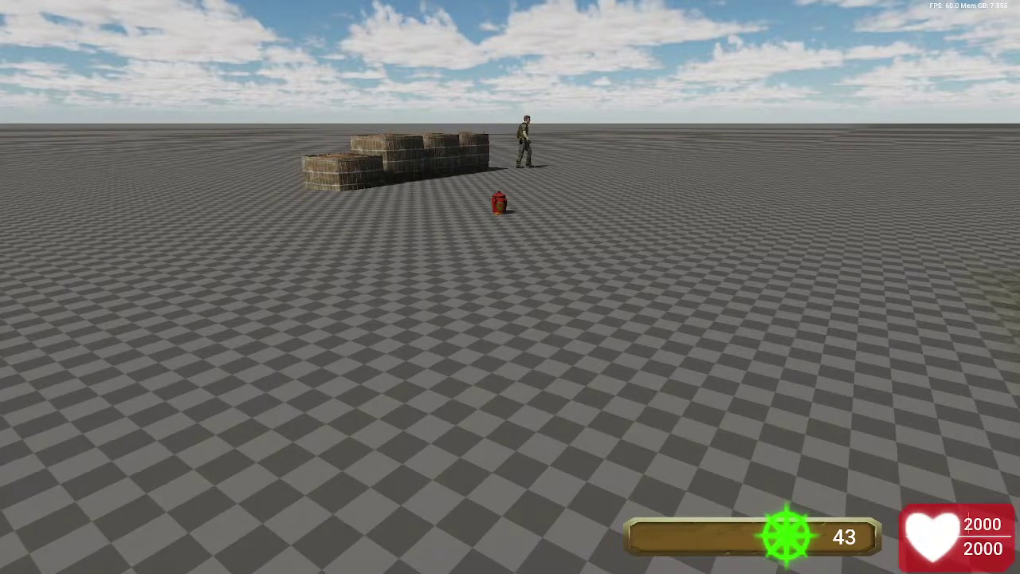
mouse_move(271, 255)
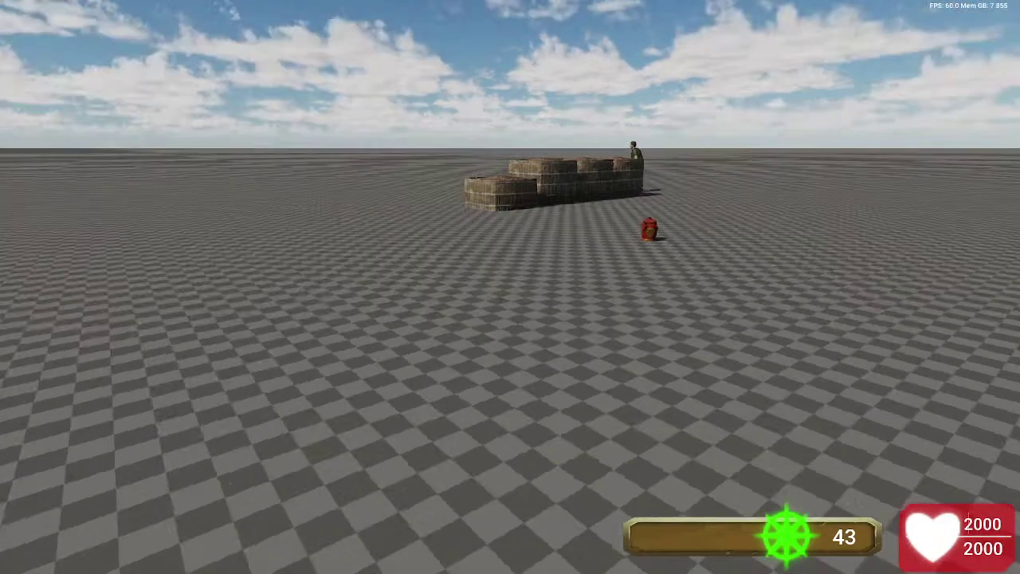
mouse_move(510, 287)
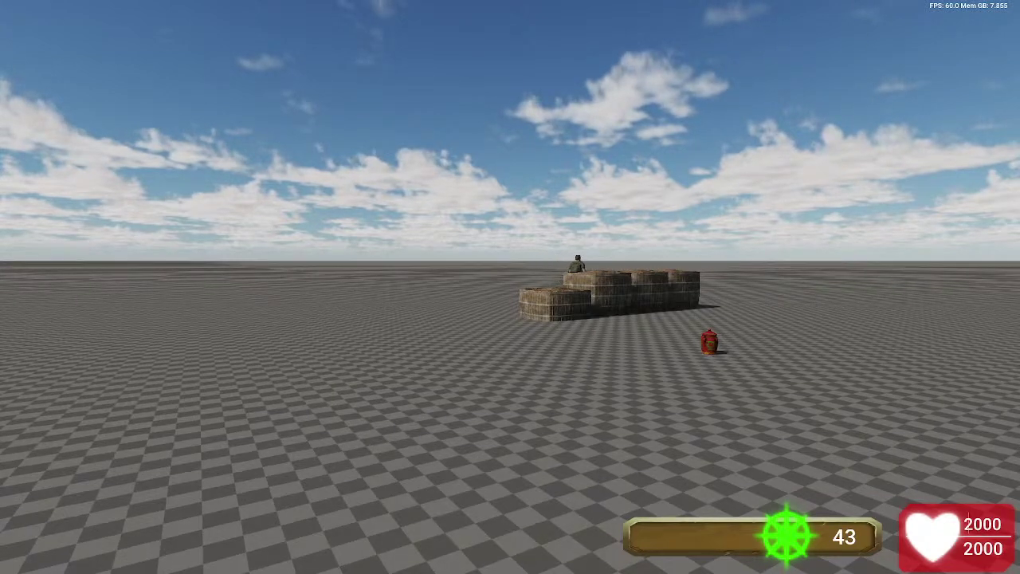
key(w)
key(Right)
key(w)
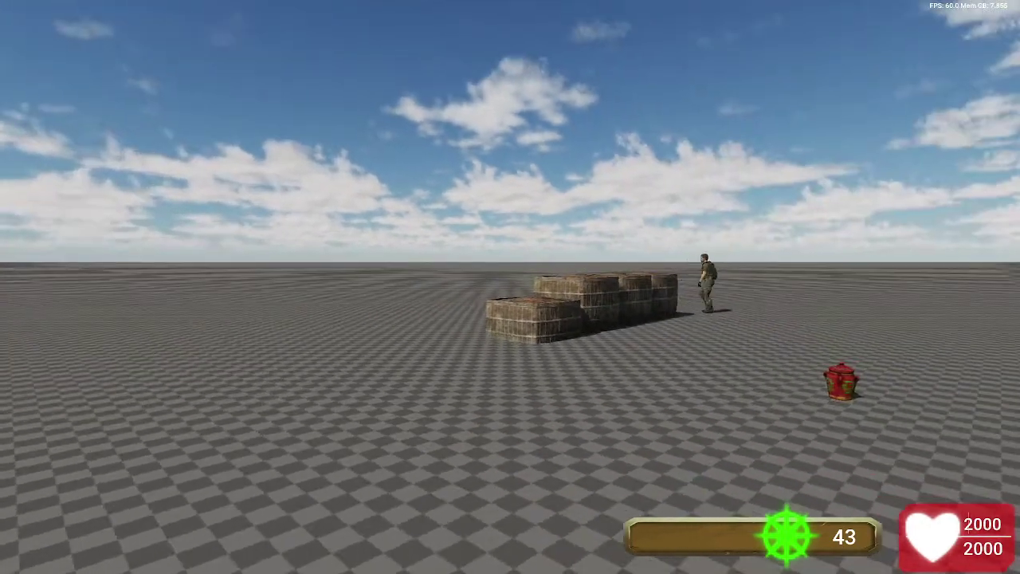
key(Left)
key(w)
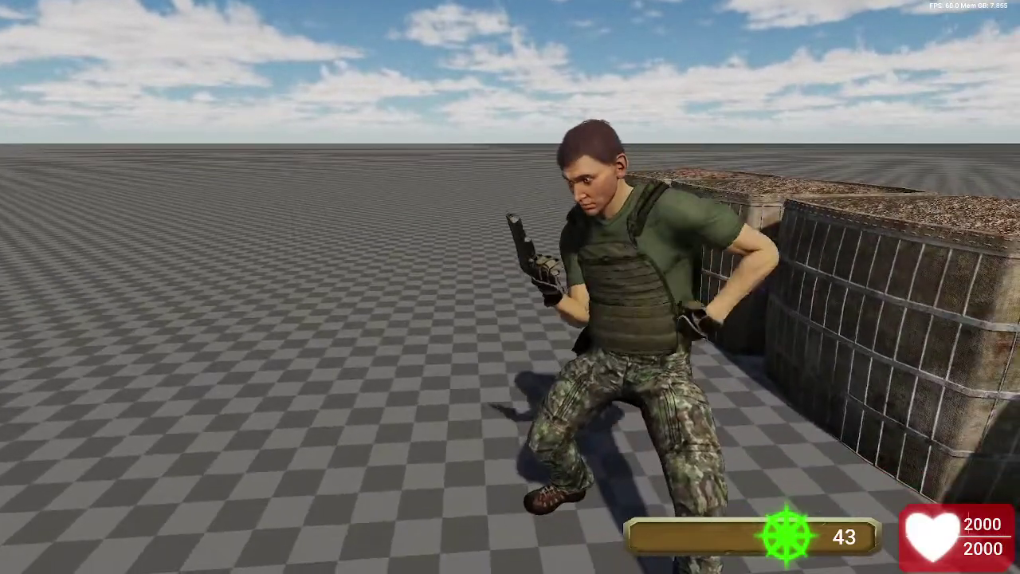
key(s)
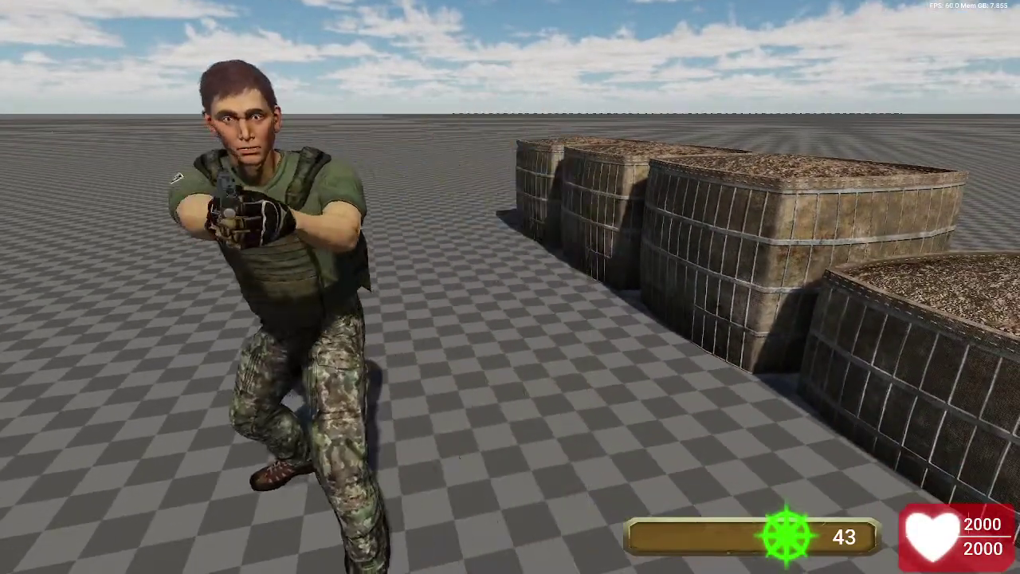
key(Left)
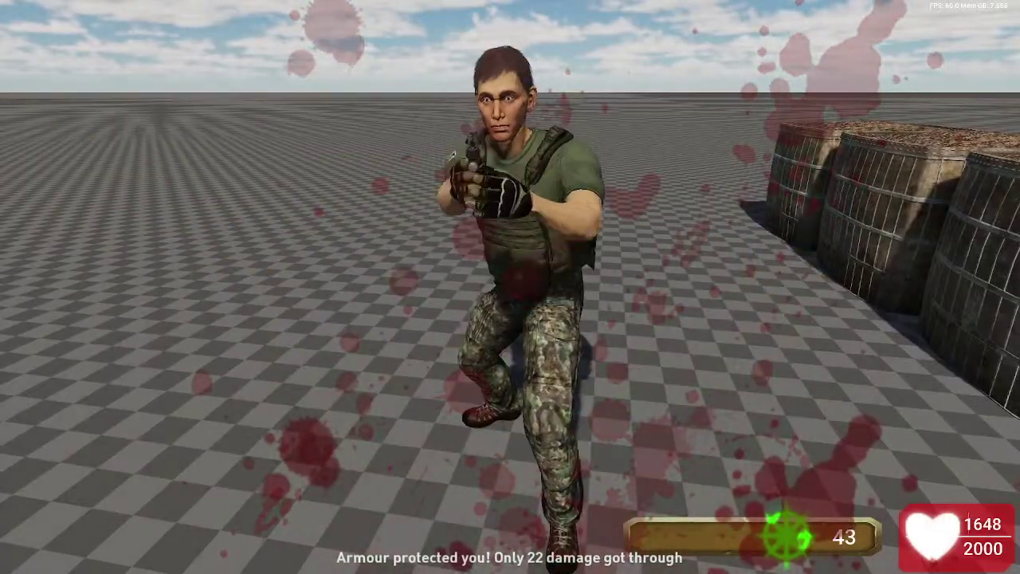
key(Escape)
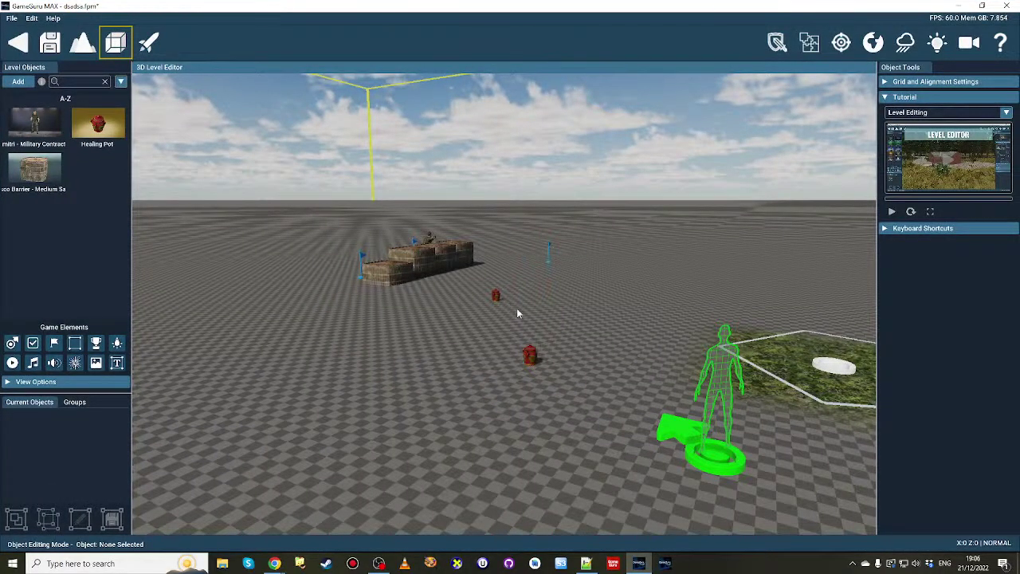
- Select the healing pot nearest the player start and review its Armour Test behavior settings
click(530, 356)
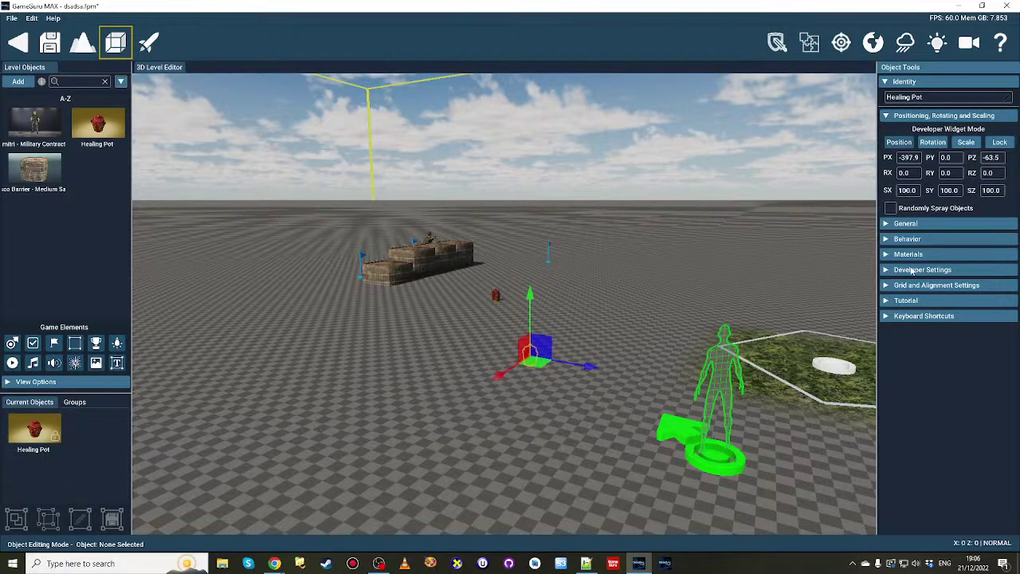
click(906, 239)
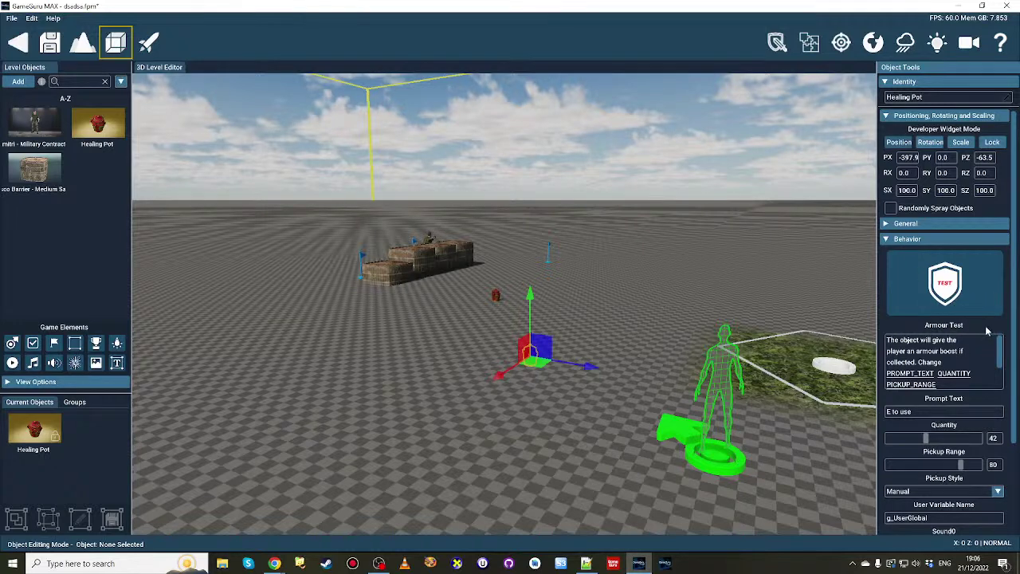
scroll(986, 351, down, 2)
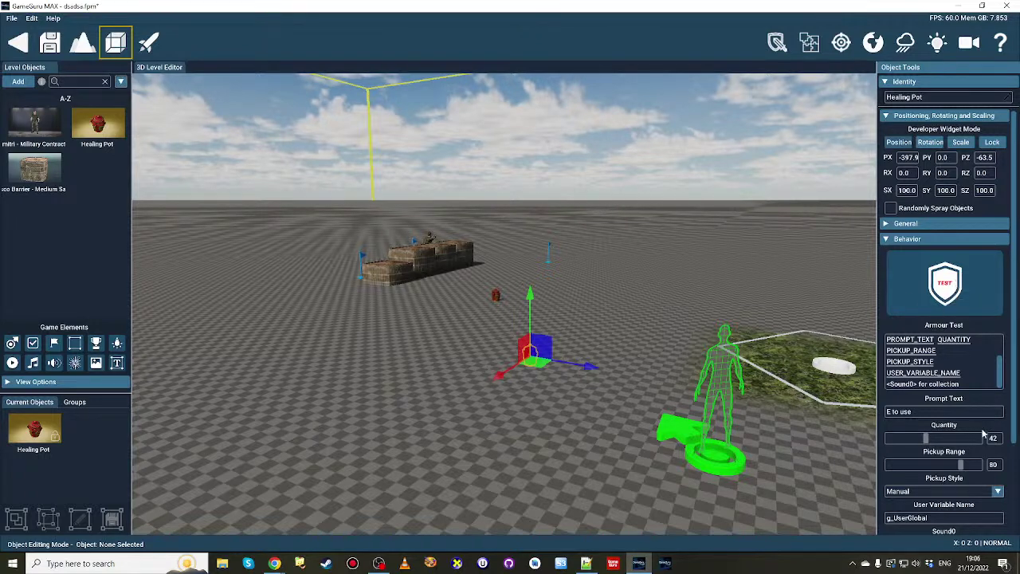
scroll(958, 390, down, 2)
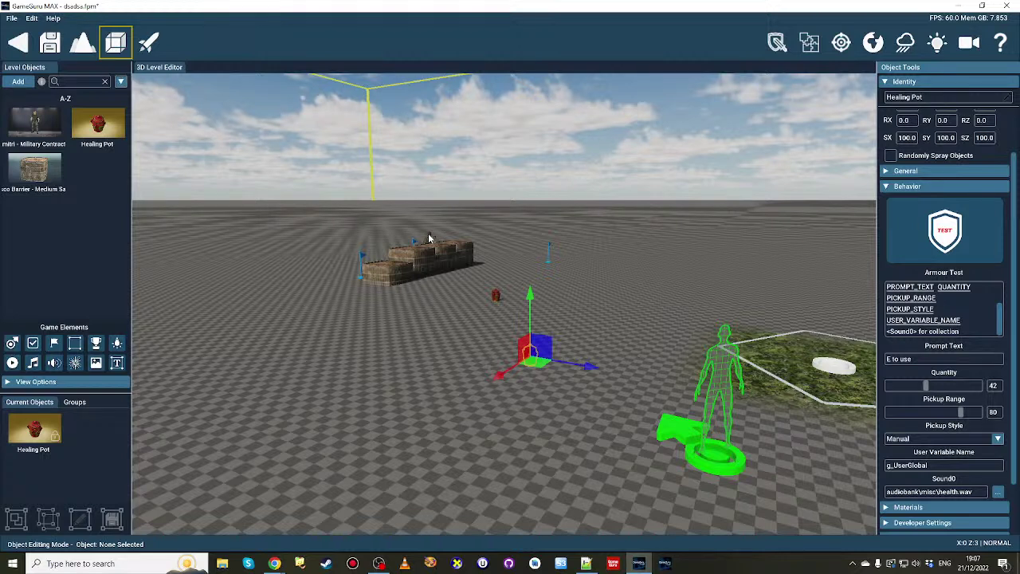
- Switch to Notepad++ and look over the global.lua and gameplayercontrol.lua scripts
click(587, 564)
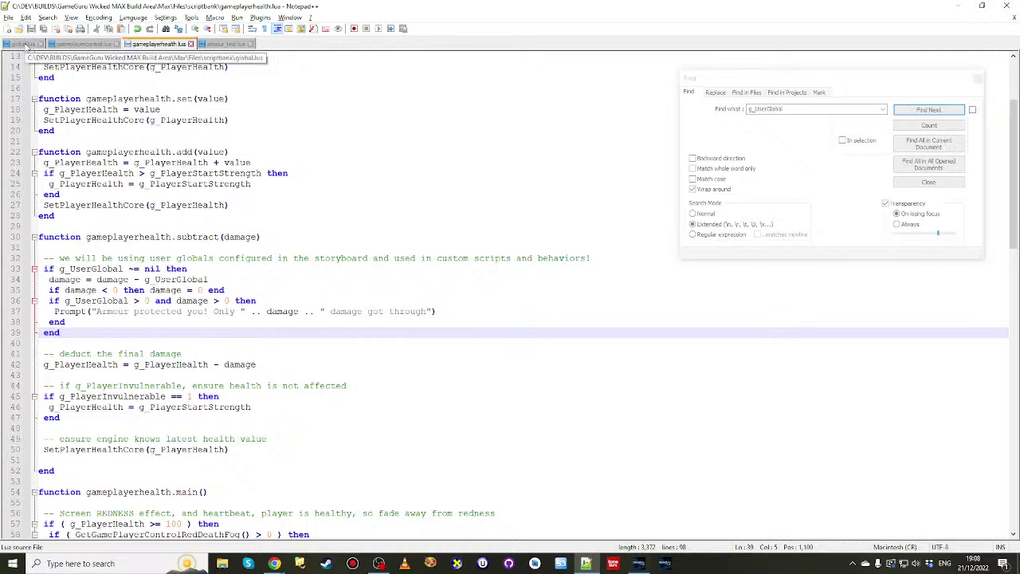
click(28, 45)
click(84, 46)
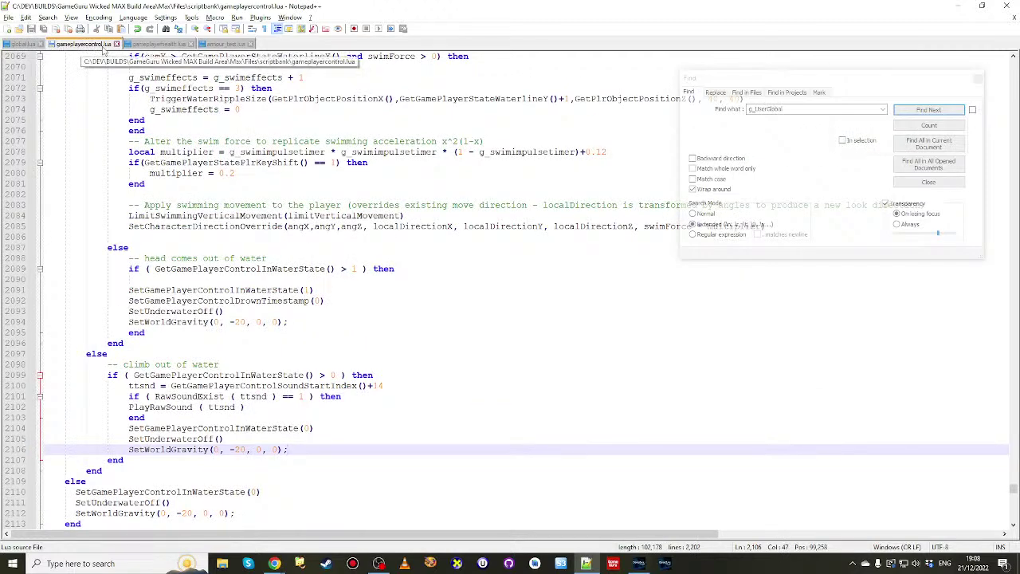
scroll(141, 260, down, 2)
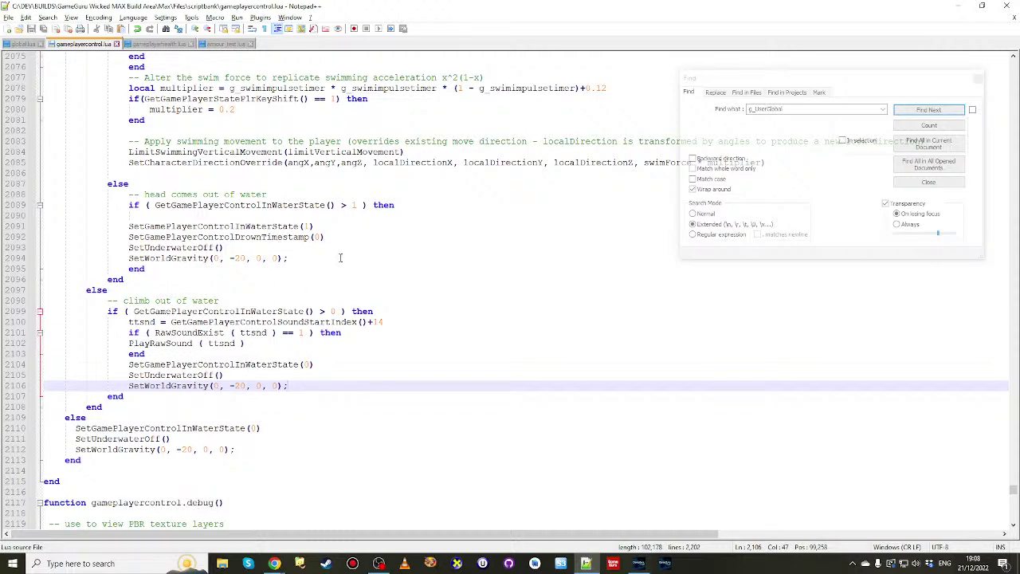
- Open gameplayerhealth.lua and examine its functions, including the g_UserGlobal armour handling in the subtract function
click(157, 43)
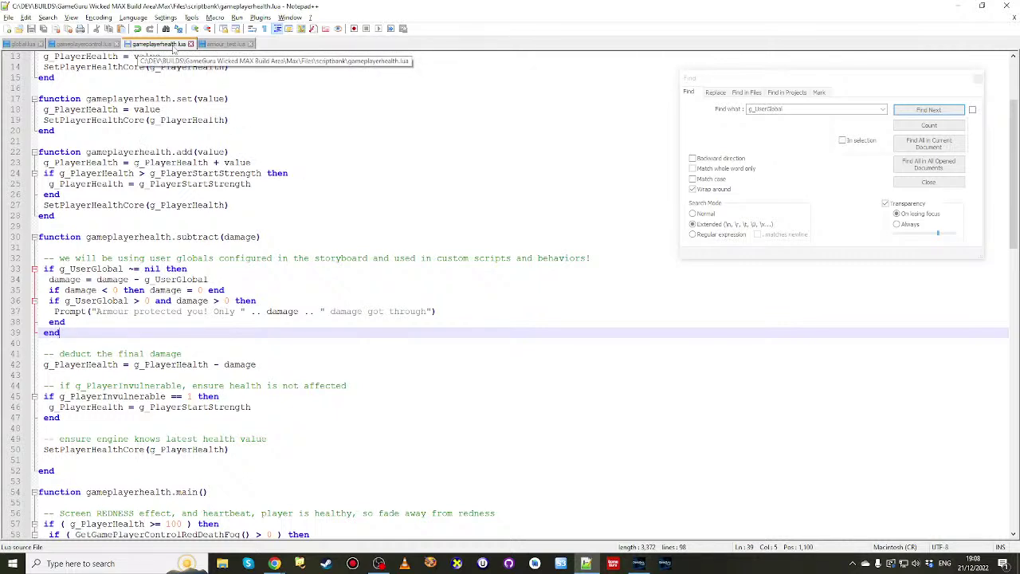
scroll(251, 199, up, 4)
scroll(251, 199, down, 20)
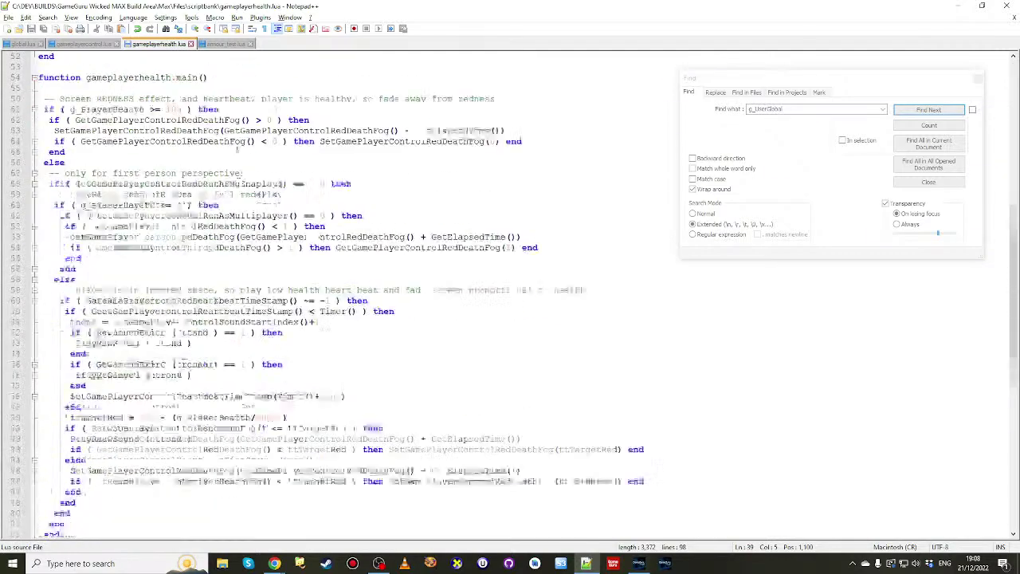
scroll(220, 160, up, 20)
drag(220, 120, 222, 376)
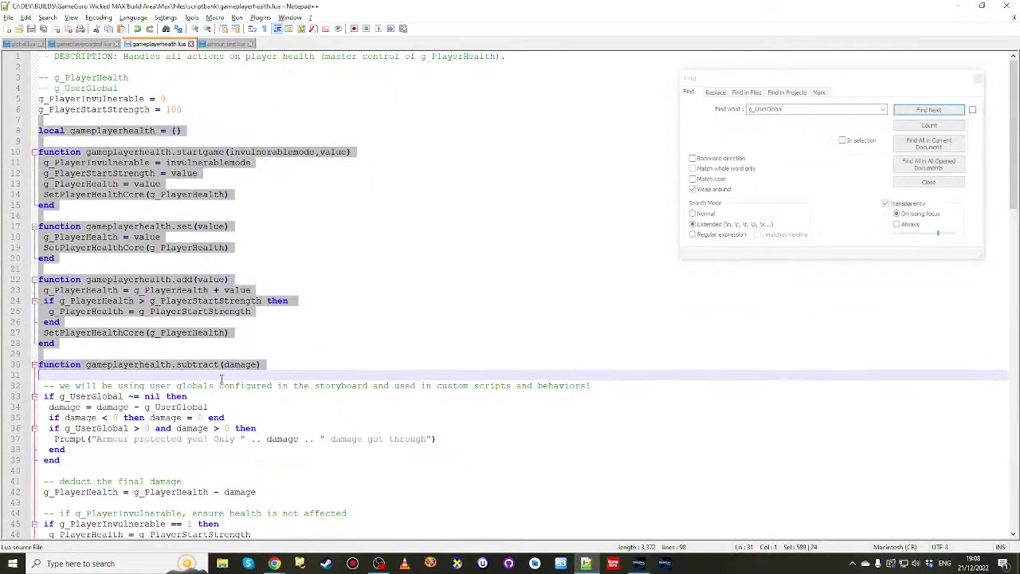
scroll(383, 268, down, 8)
click(355, 279)
- Read through the gameplayerhealth.main function's screen redness and heartbeat code
scroll(336, 310, down, 8)
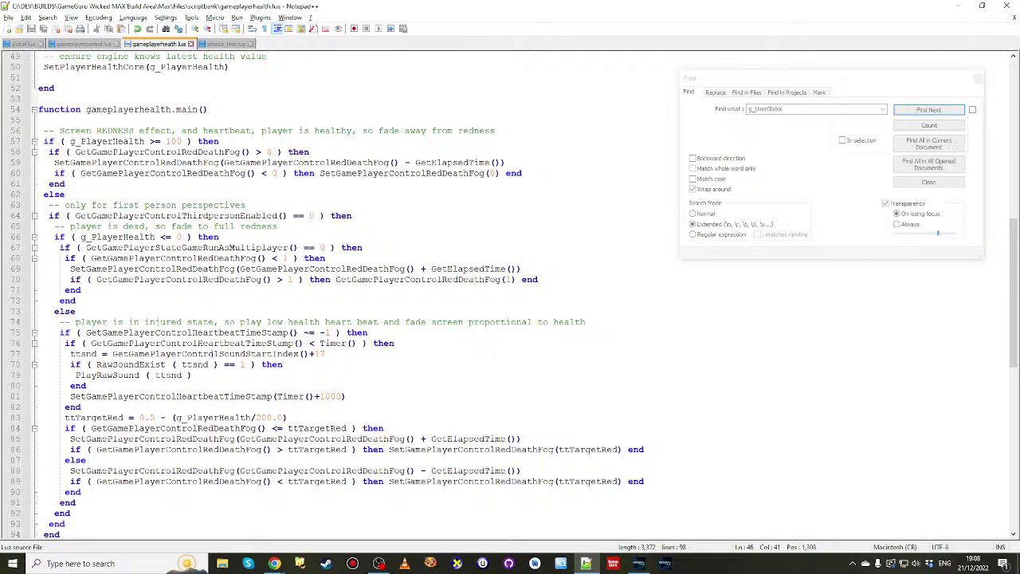
scroll(212, 352, down, 3)
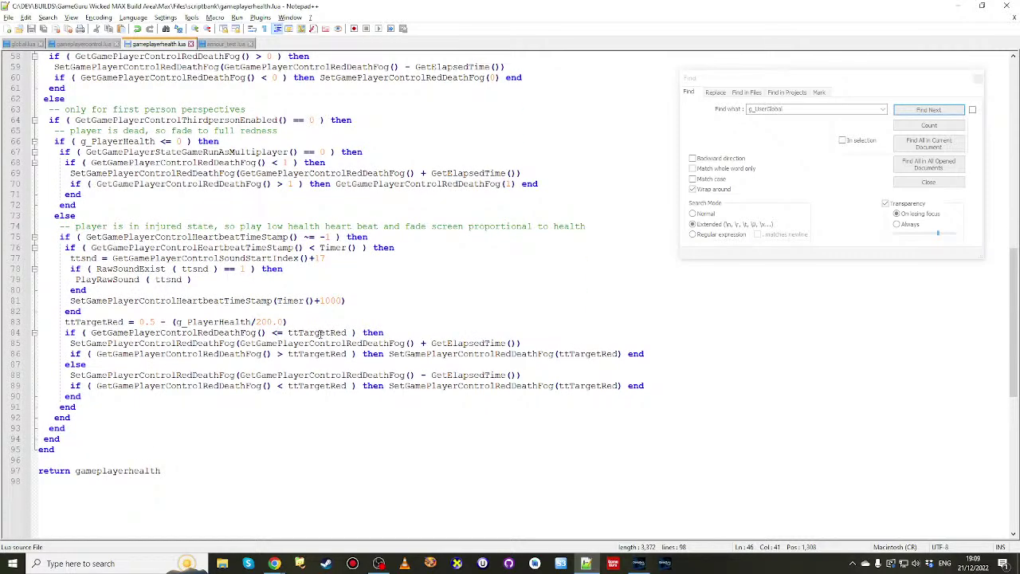
scroll(210, 358, up, 3)
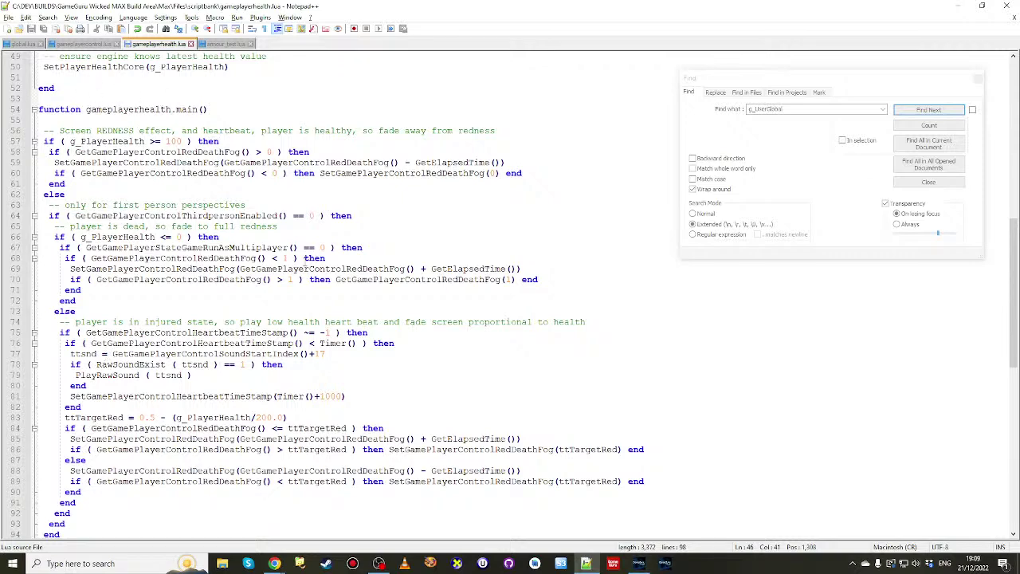
scroll(303, 258, down, 3)
scroll(280, 199, up, 4)
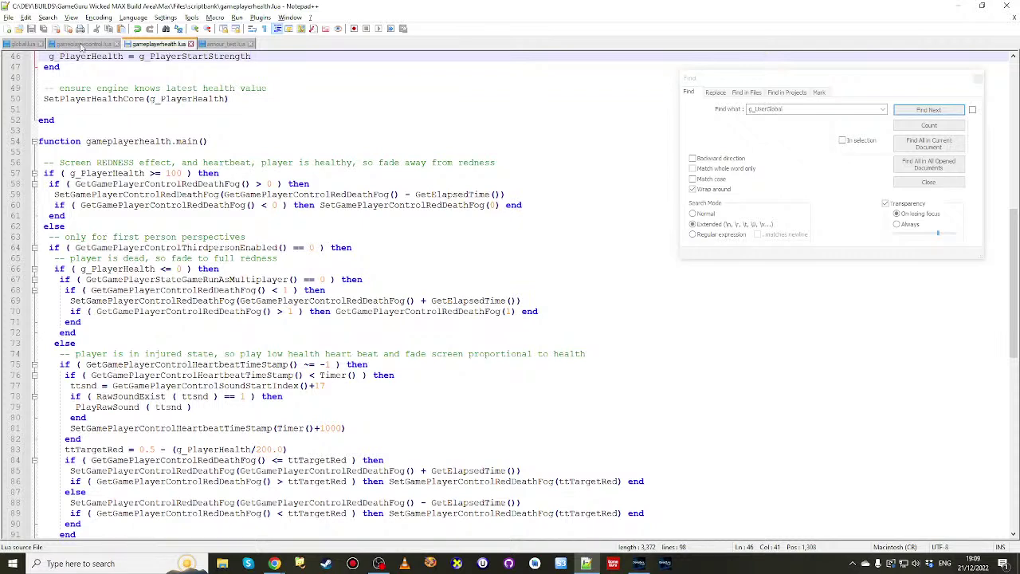
- Examine the startgame function in gameplayerhealth.lua and highlight the uses of g_PlayerHealth
scroll(227, 149, up, 15)
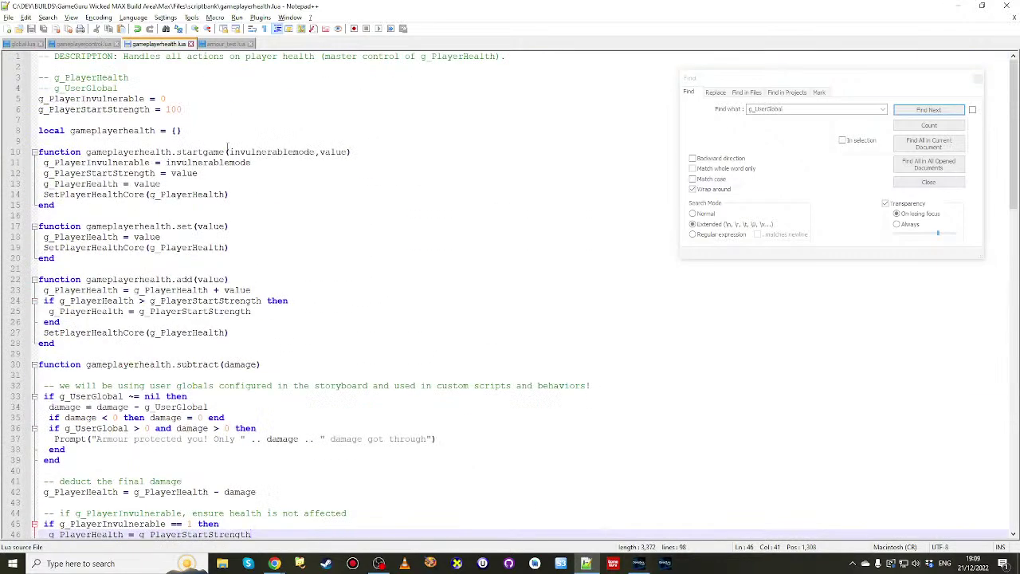
click(195, 113)
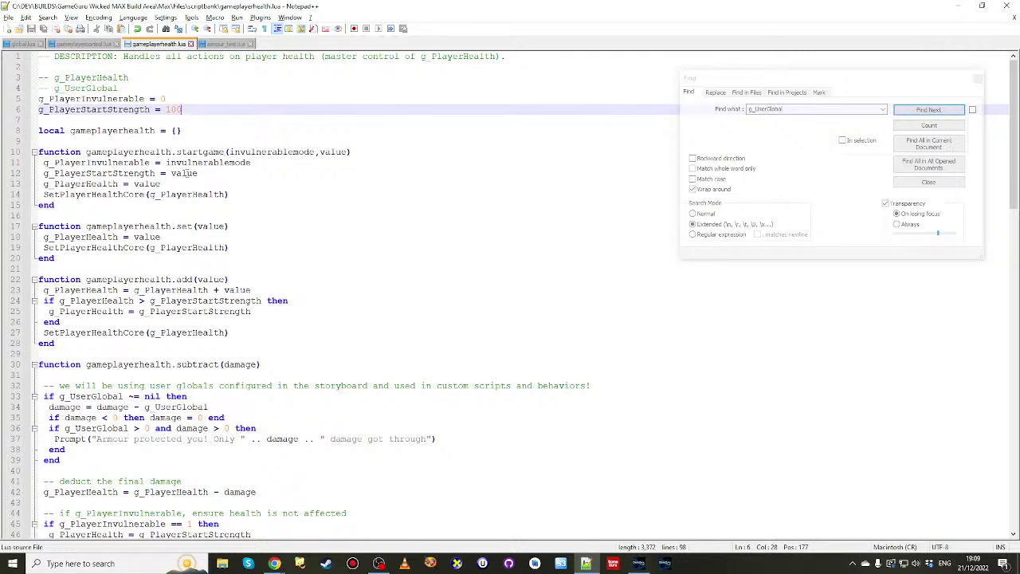
double_click(200, 151)
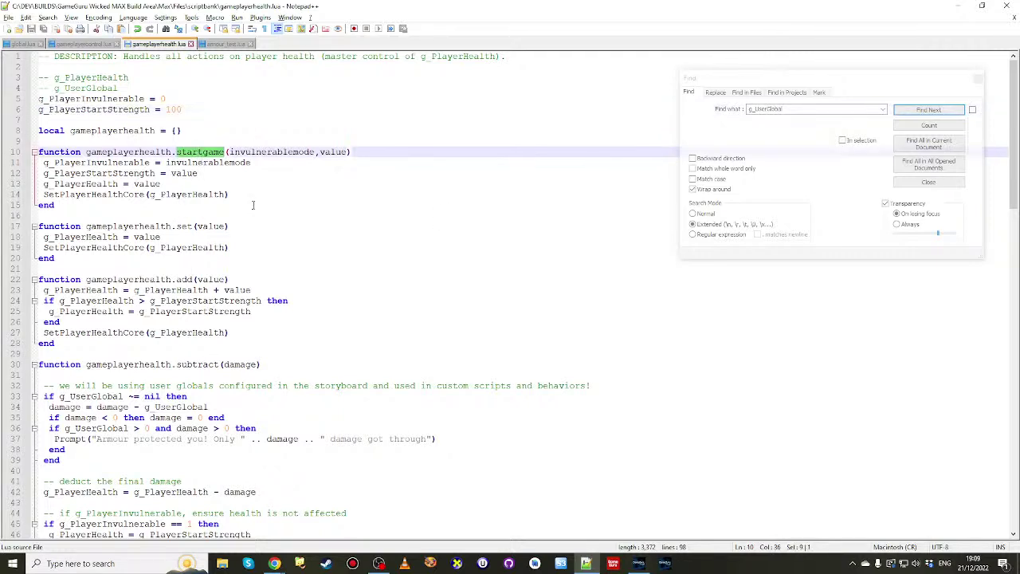
double_click(102, 183)
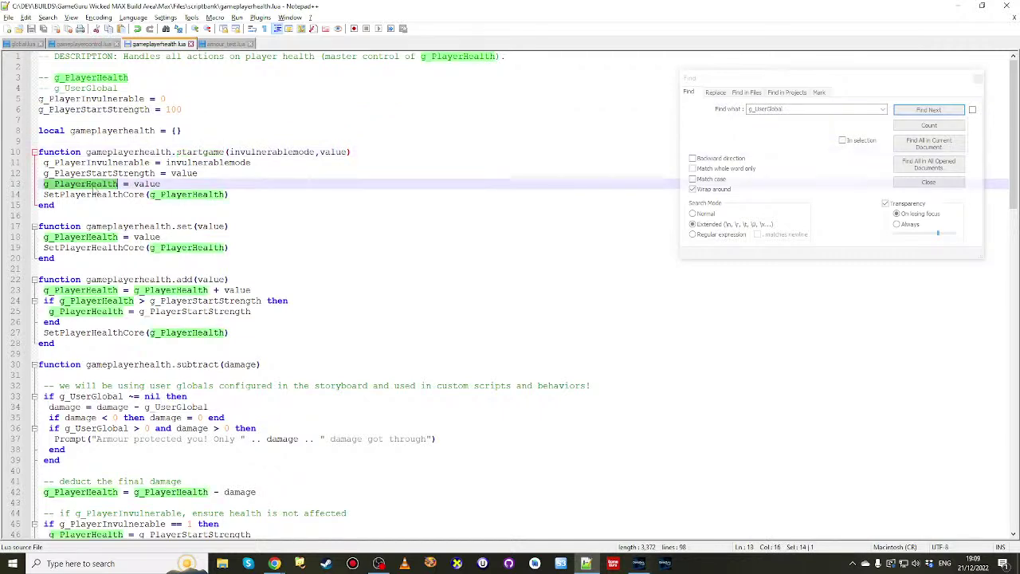
scroll(151, 167, down, 2)
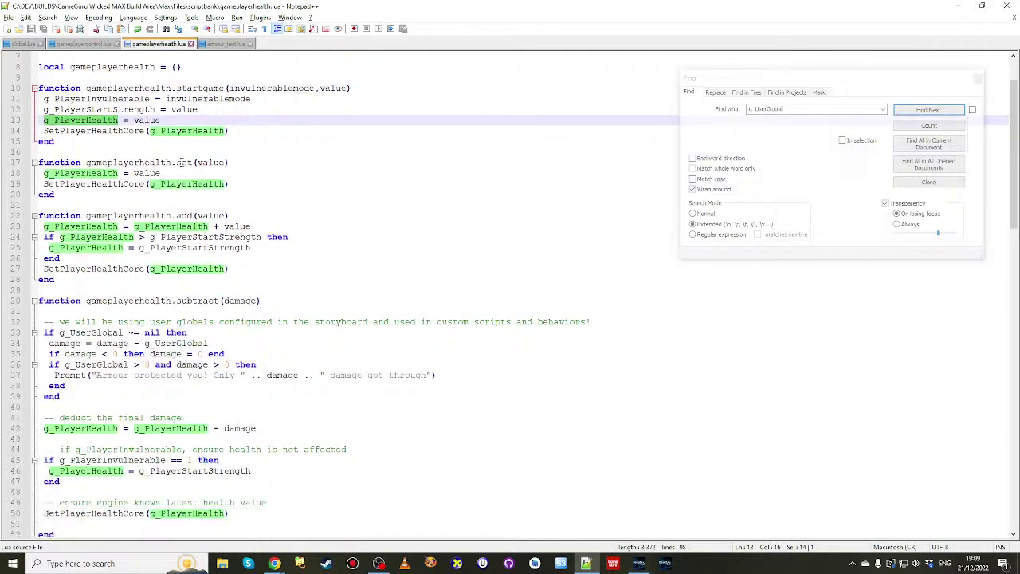
- Highlight the set, add and subtract function names in gameplayerhealth.lua and examine how each one changes player health
double_click(184, 163)
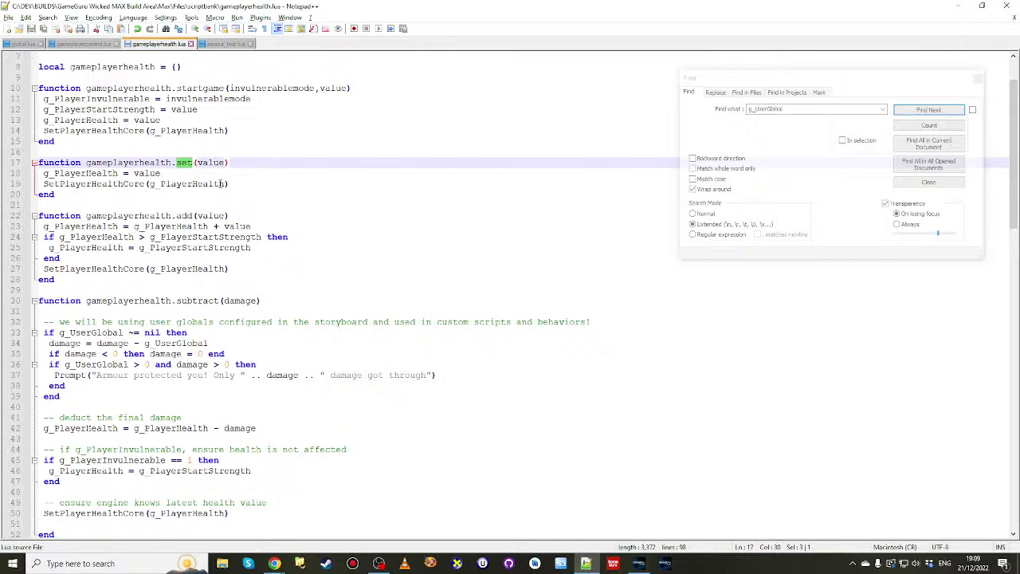
scroll(220, 184, down, 2)
double_click(184, 152)
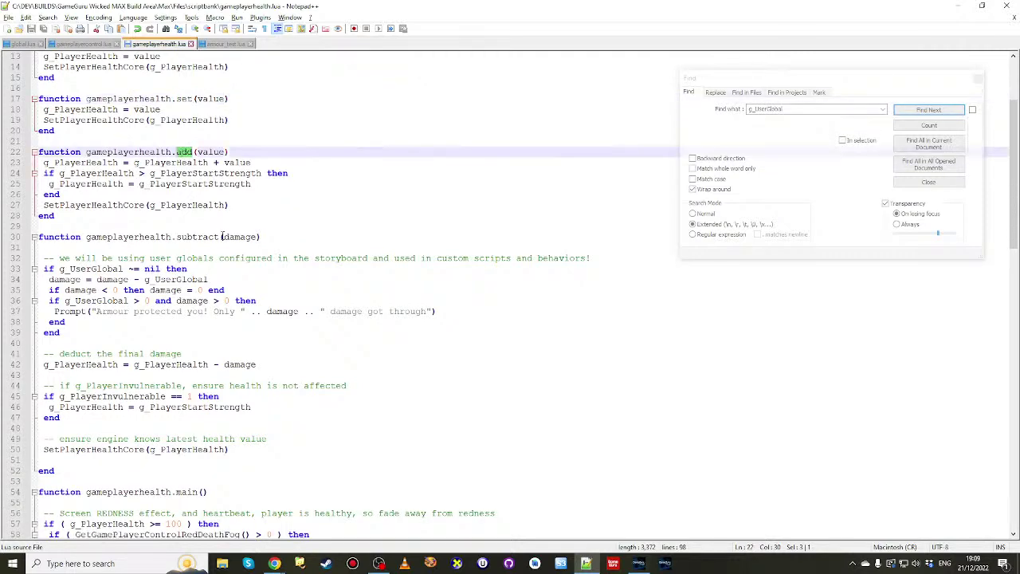
double_click(191, 237)
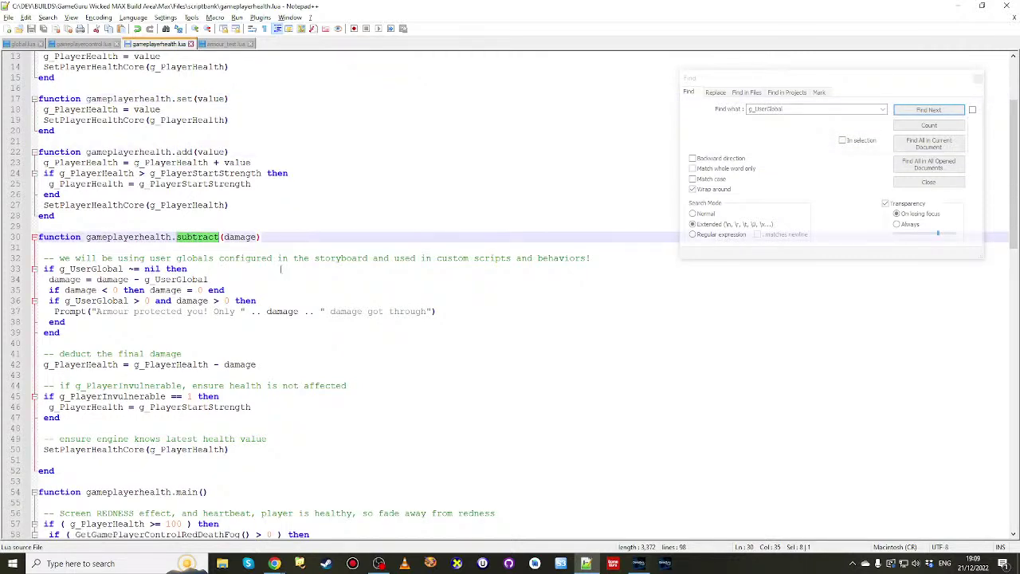
scroll(281, 272, up, 2)
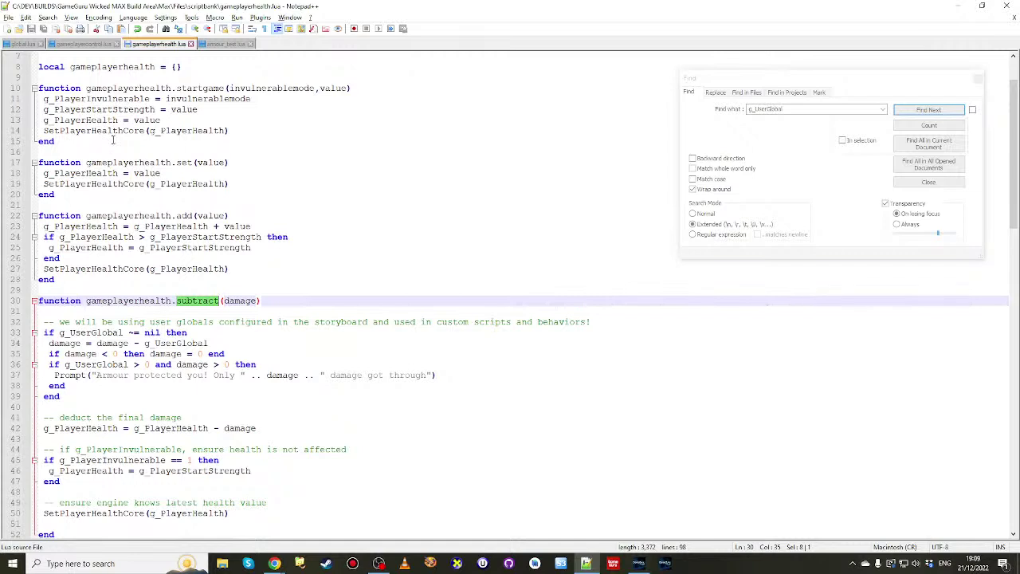
click(177, 258)
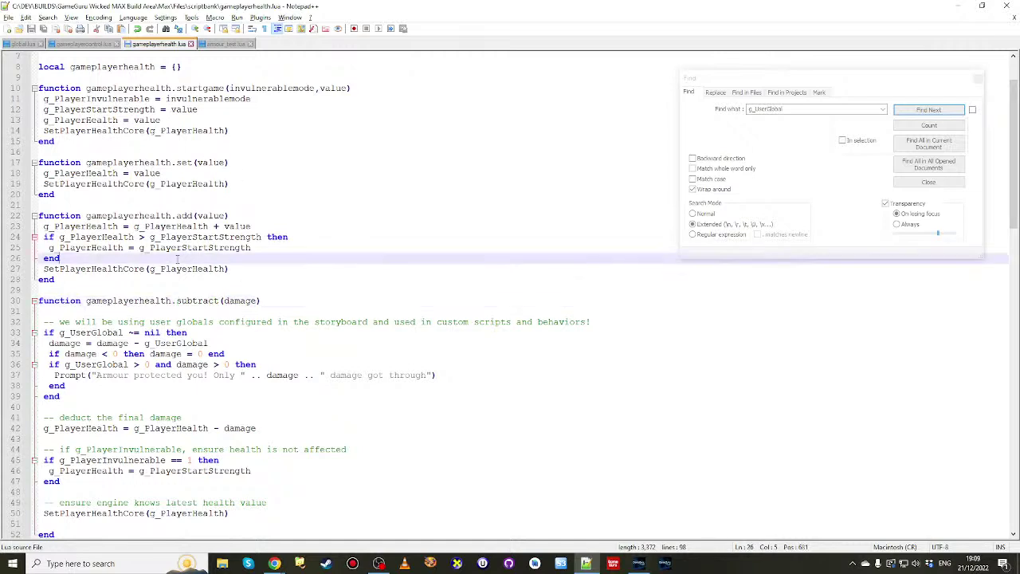
- Examine the user global block in the subtract function, highlighting each use of g_UserGlobal in the nil check and damage reduction
scroll(251, 276, down, 4)
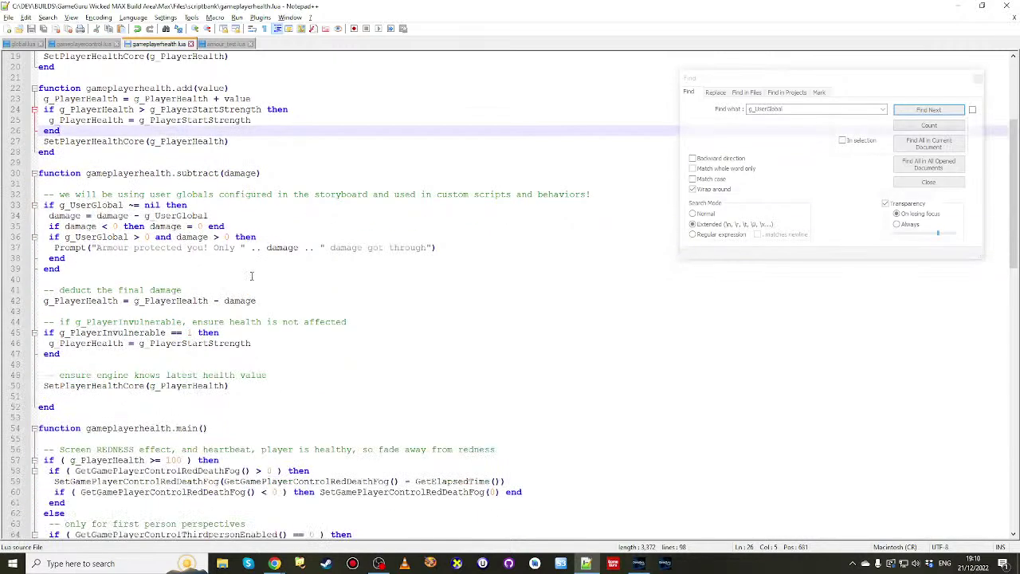
drag(101, 193, 109, 270)
click(290, 292)
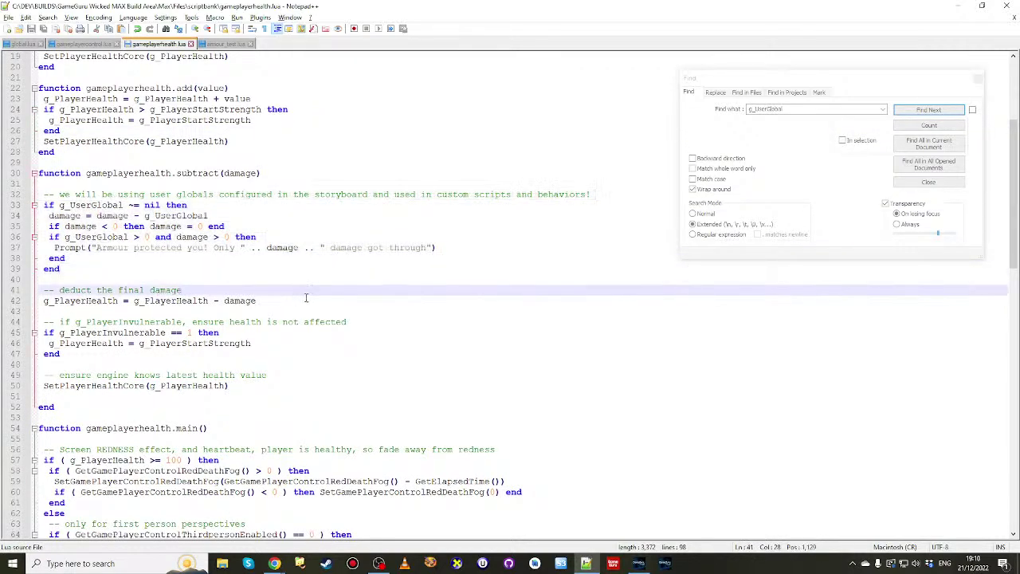
double_click(148, 215)
click(194, 255)
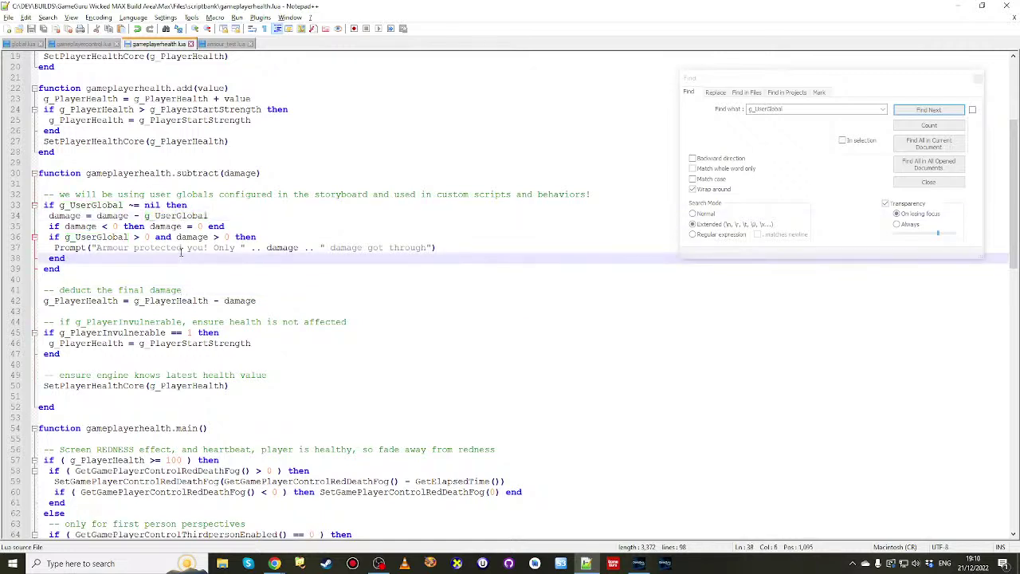
double_click(168, 215)
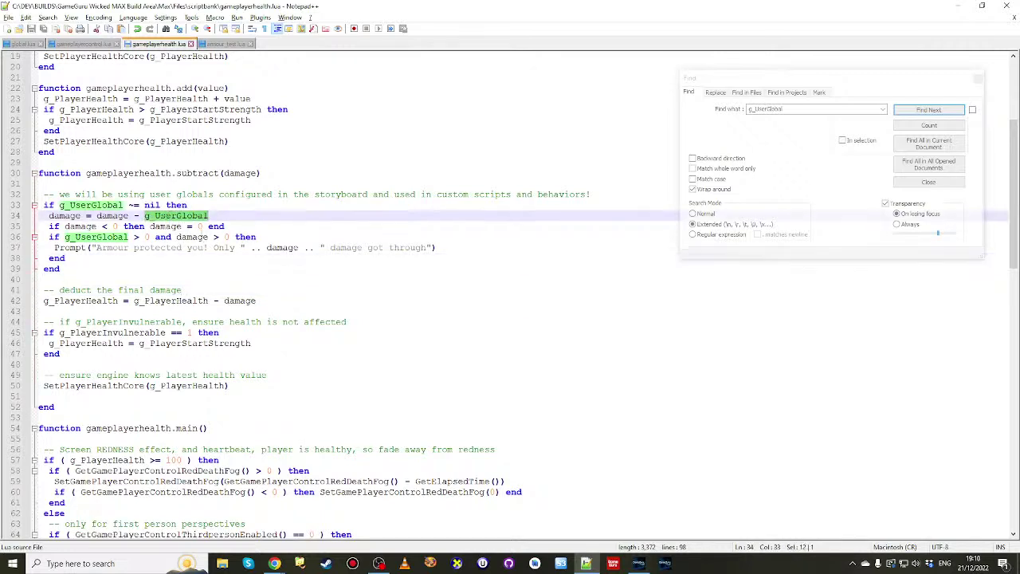
key(shift+F3)
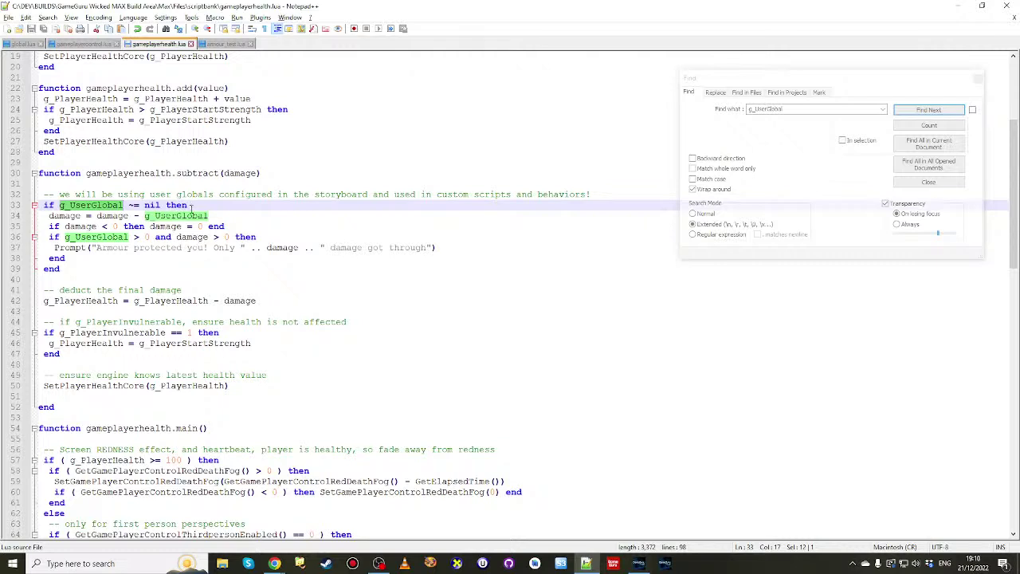
key(F3)
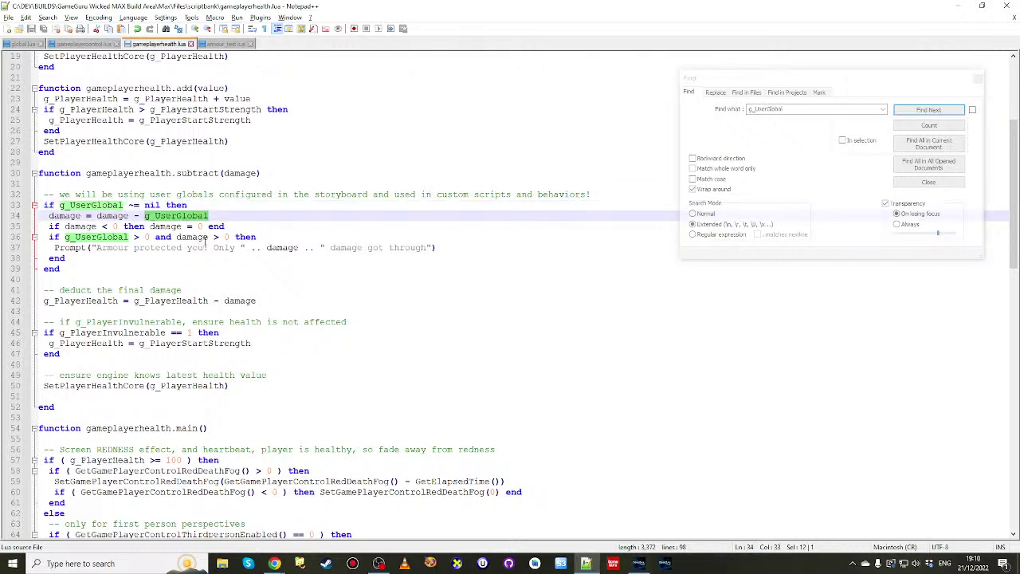
- Trace the damage variable through the armour block, from the g_UserGlobal reduction and zero clamp to the armour Prompt message
double_click(112, 216)
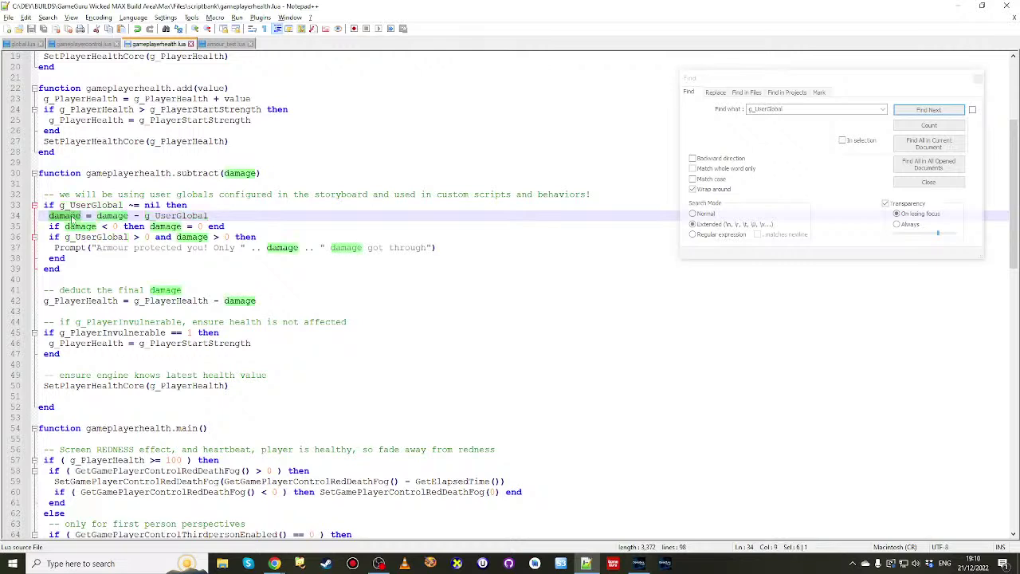
double_click(112, 216)
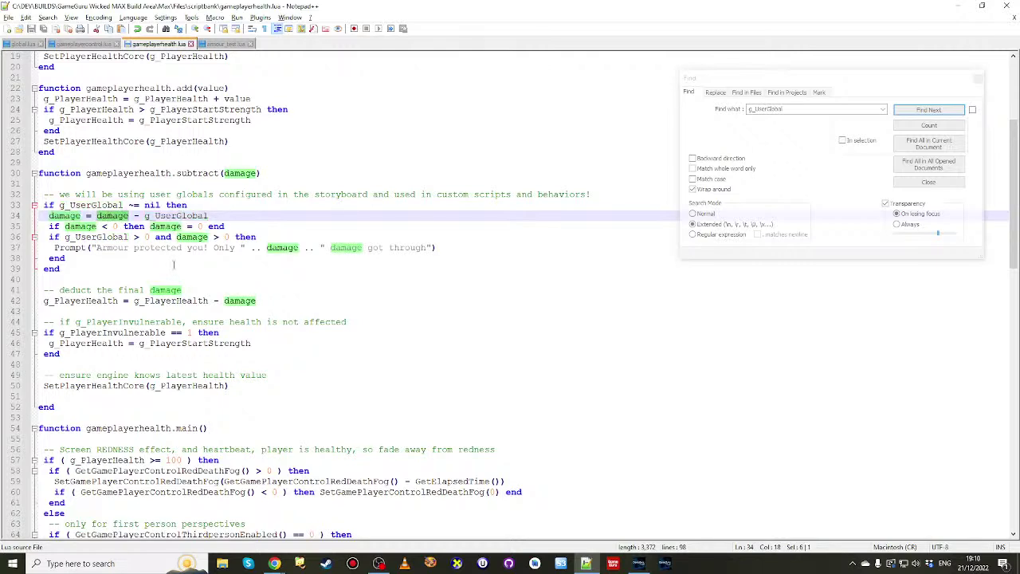
click(95, 227)
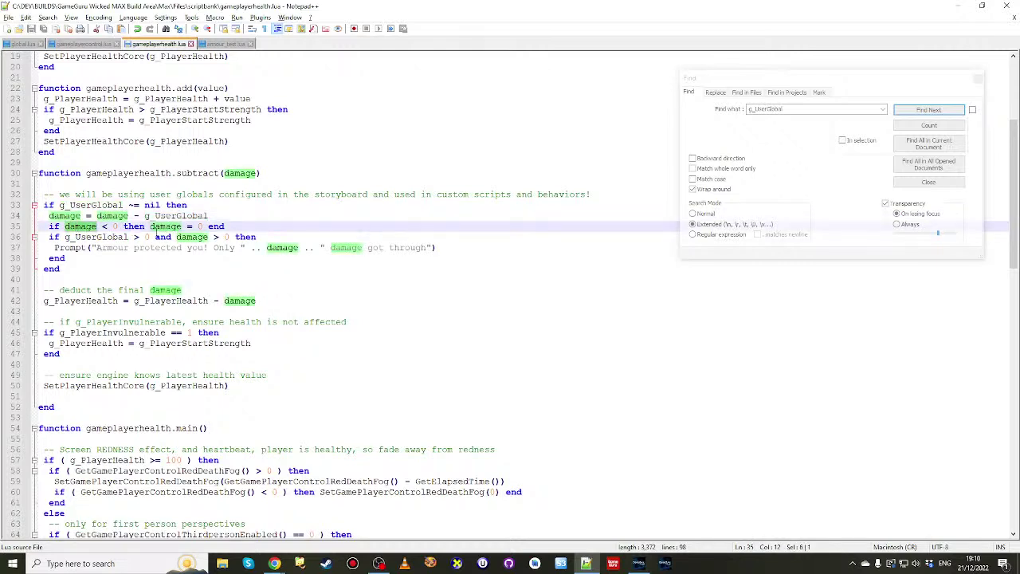
double_click(165, 227)
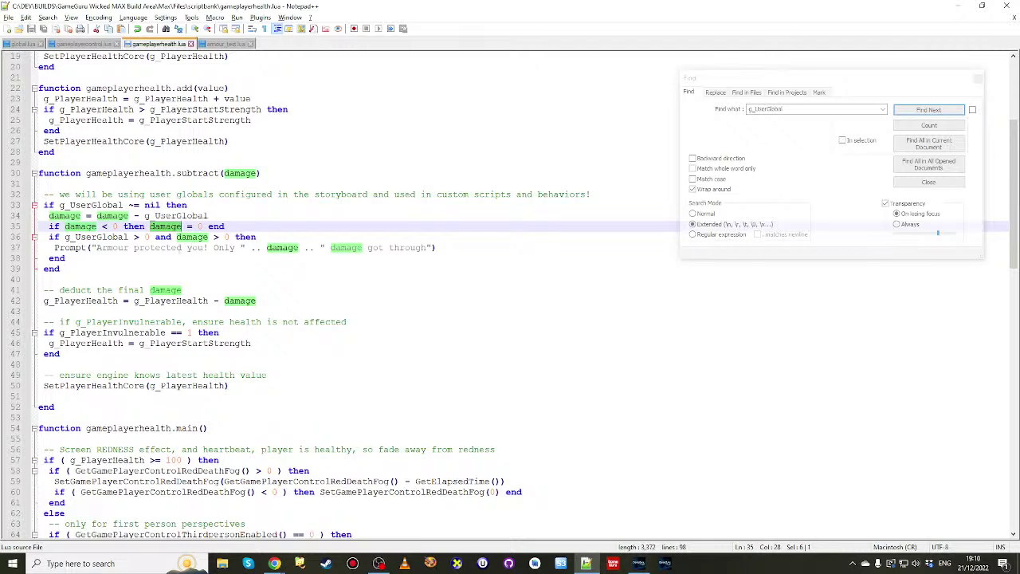
double_click(120, 237)
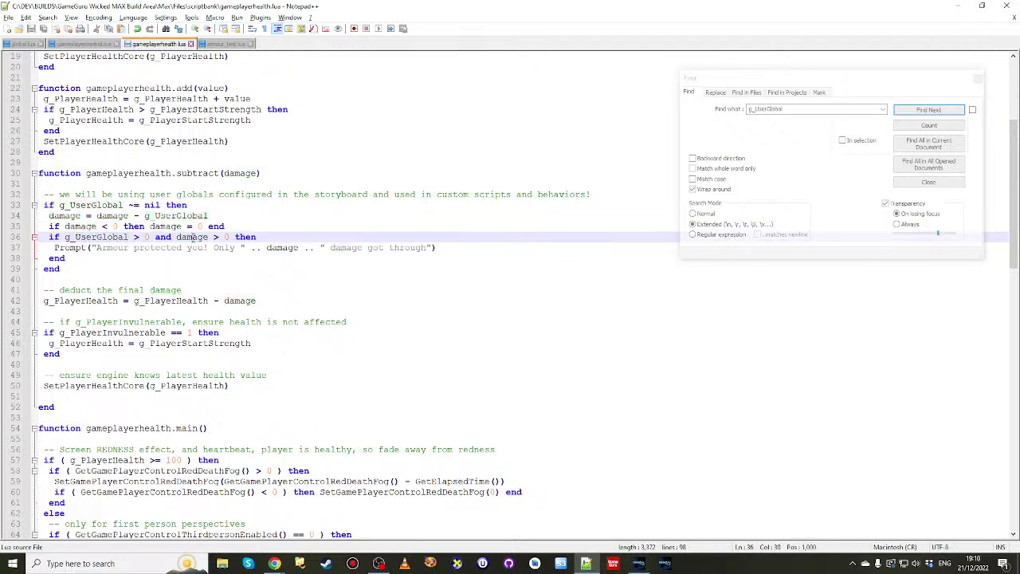
double_click(191, 237)
click(91, 248)
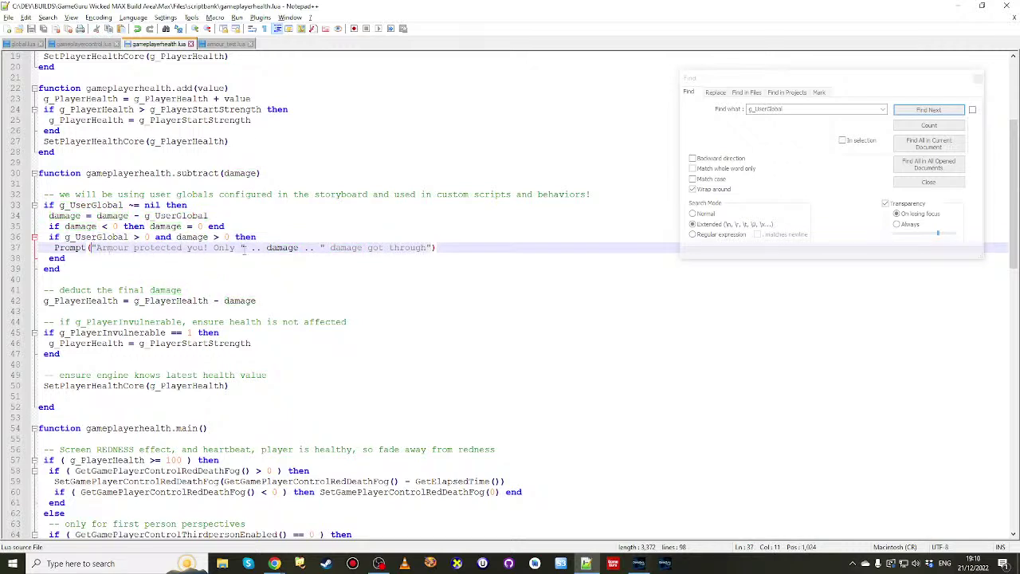
double_click(277, 248)
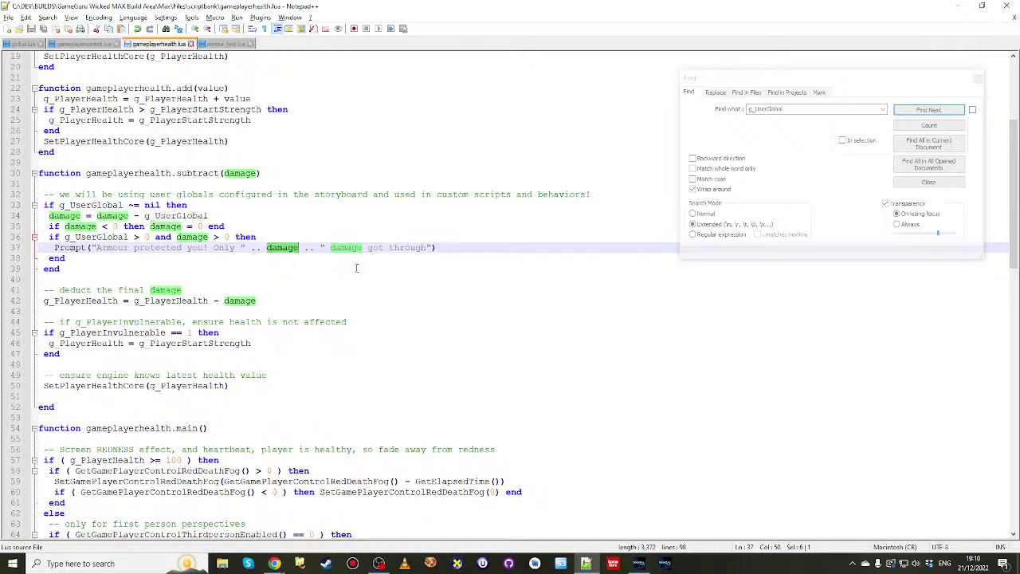
click(403, 269)
scroll(163, 262, down, 2)
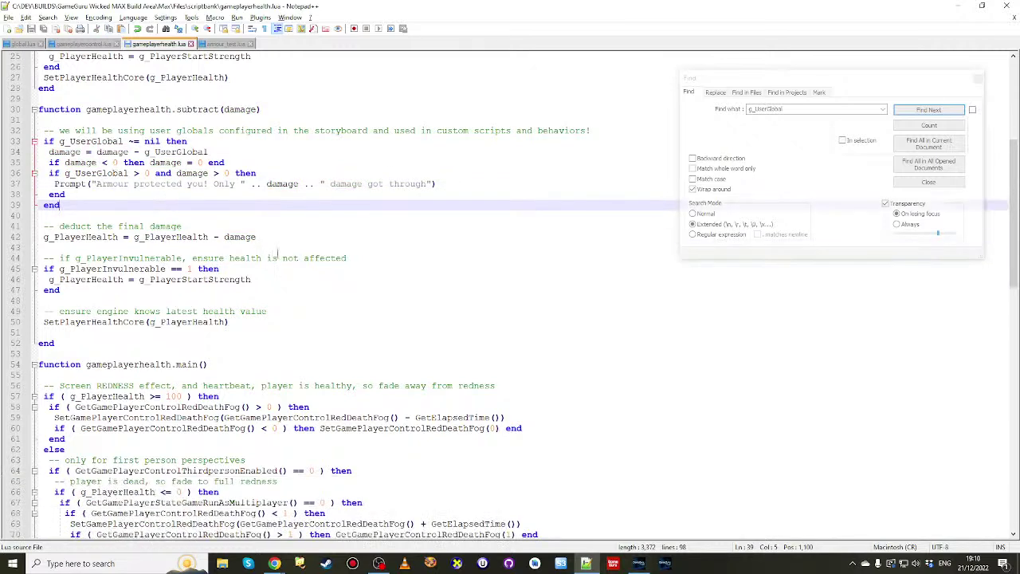
- Examine the rest of the subtract function: the g_PlayerHealth deduction, the g_PlayerInvulnerable check and the SetPlayerHealthCore call
double_click(239, 236)
double_click(177, 237)
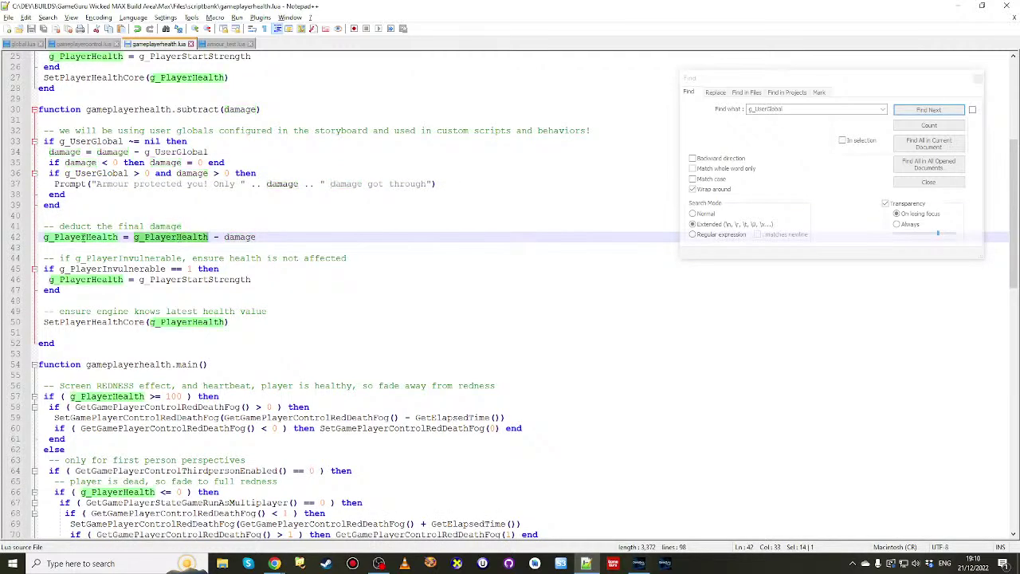
double_click(111, 269)
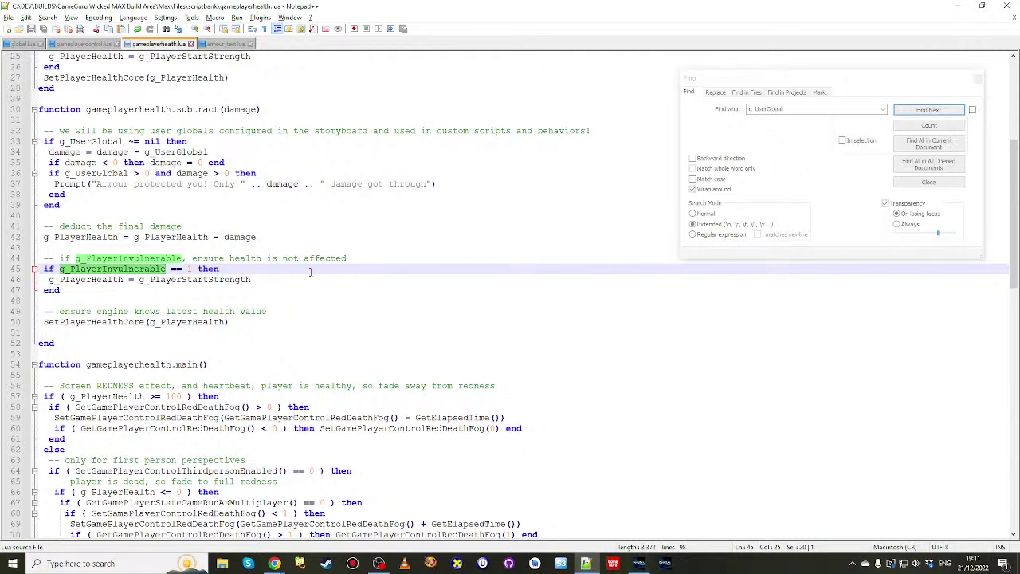
double_click(128, 322)
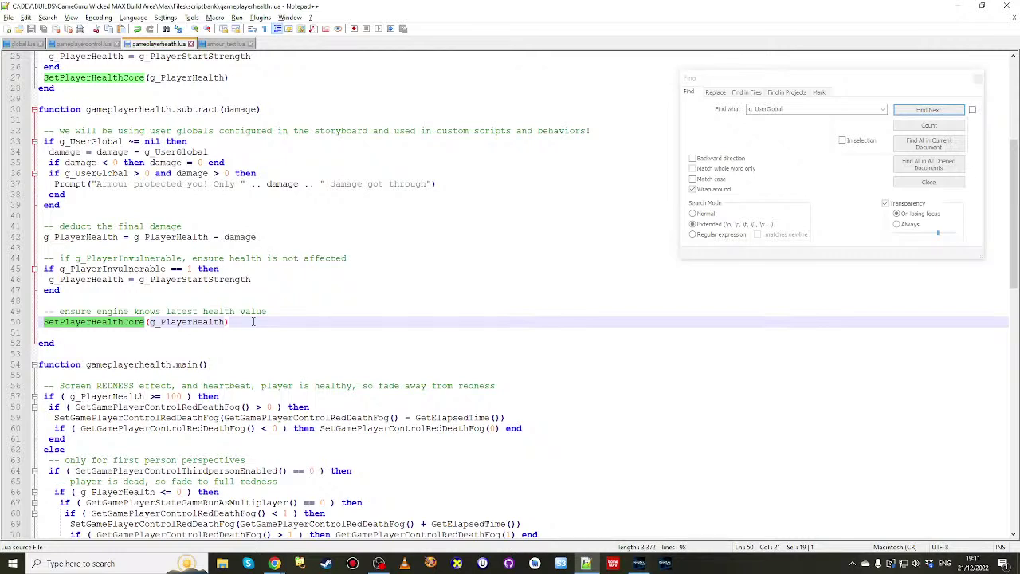
double_click(197, 322)
- Go back to the armour block in the subtract function and highlight g_UserGlobal on the damage reduction line
scroll(281, 335, up, 4)
drag(167, 259, 159, 327)
click(159, 344)
double_click(176, 279)
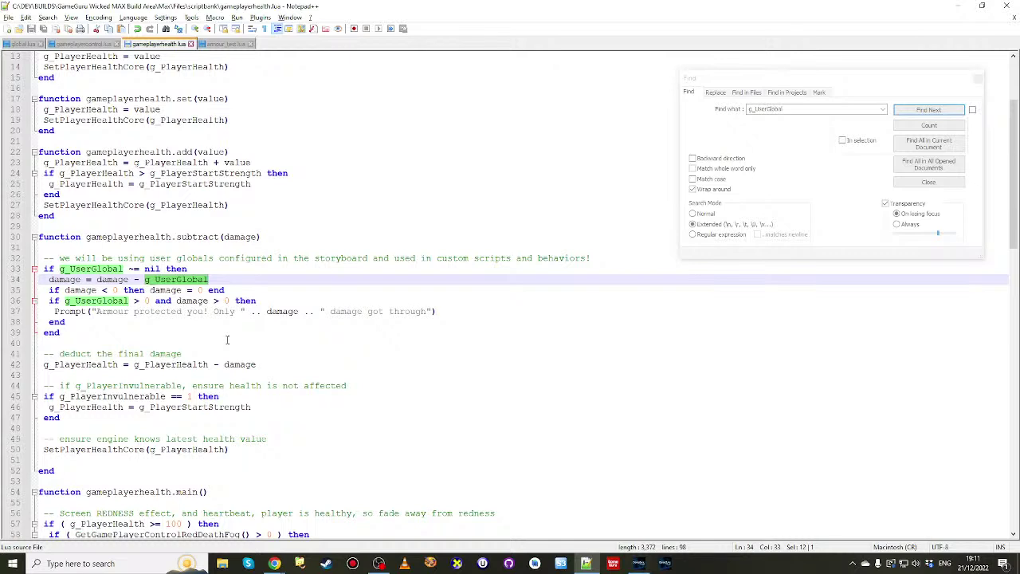
click(310, 240)
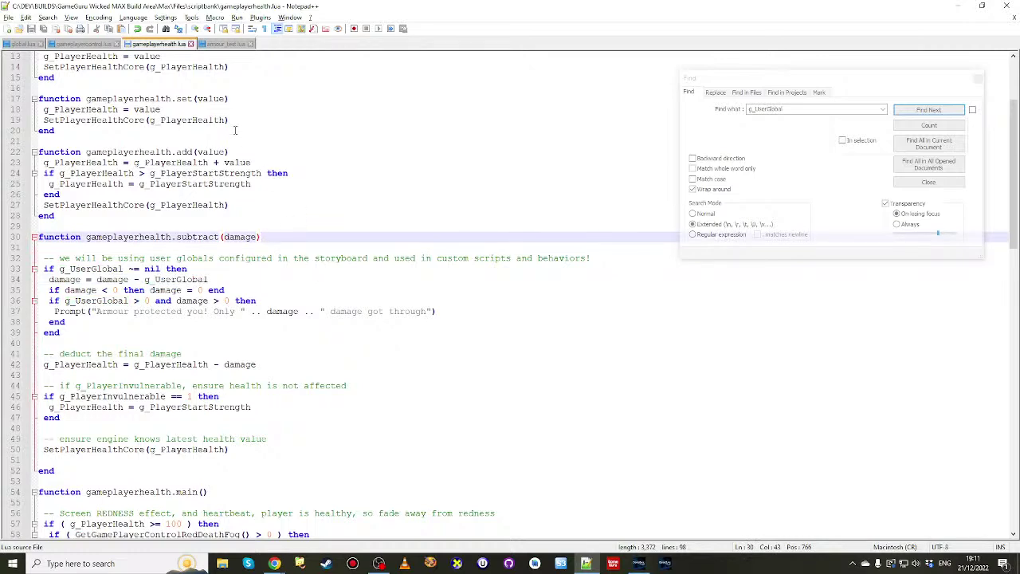
- Switch to GameGuru MAX, return to the game project storyboard and open the In-Game HUD screen for editing
click(638, 564)
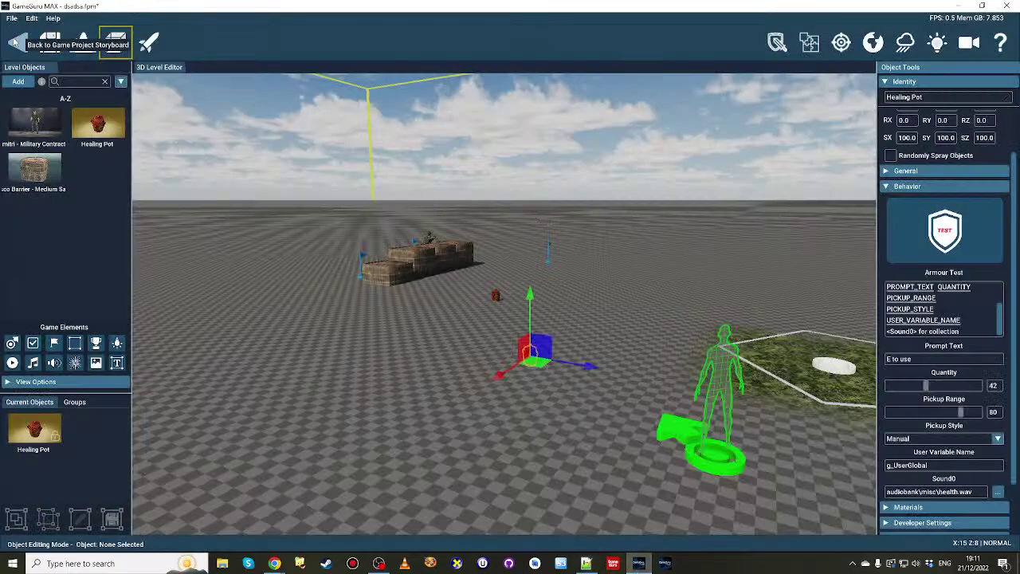
click(37, 47)
click(521, 322)
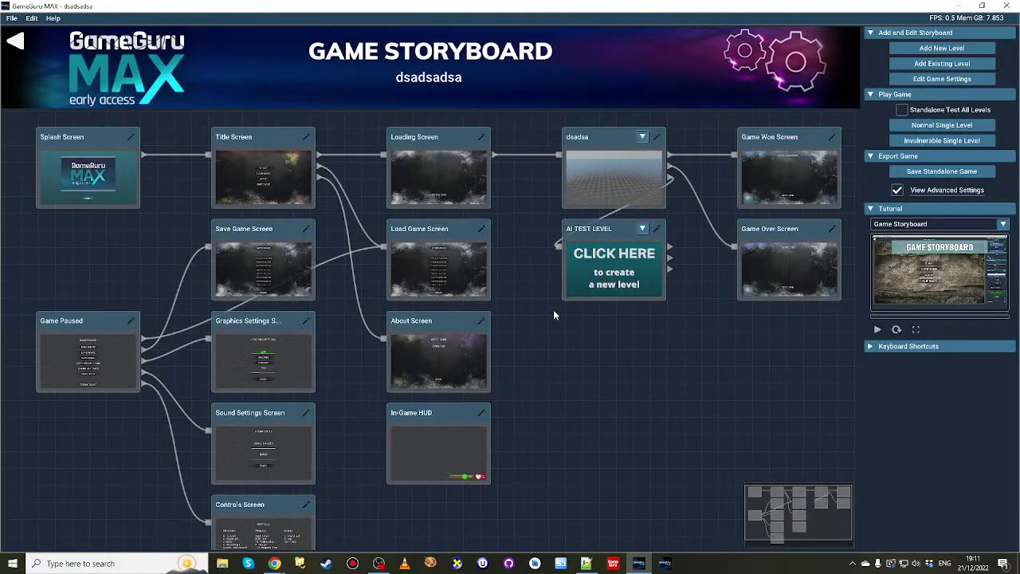
click(468, 438)
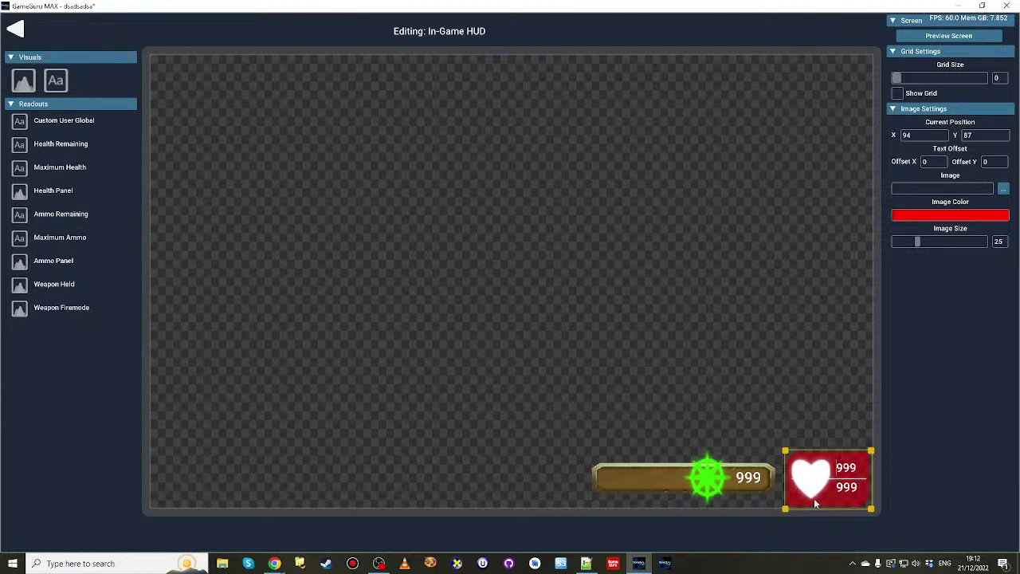
- Inspect the readout settings of the two health texts and the armour bar text, keeping the armour text on Custom User Global
click(852, 478)
click(854, 490)
click(851, 470)
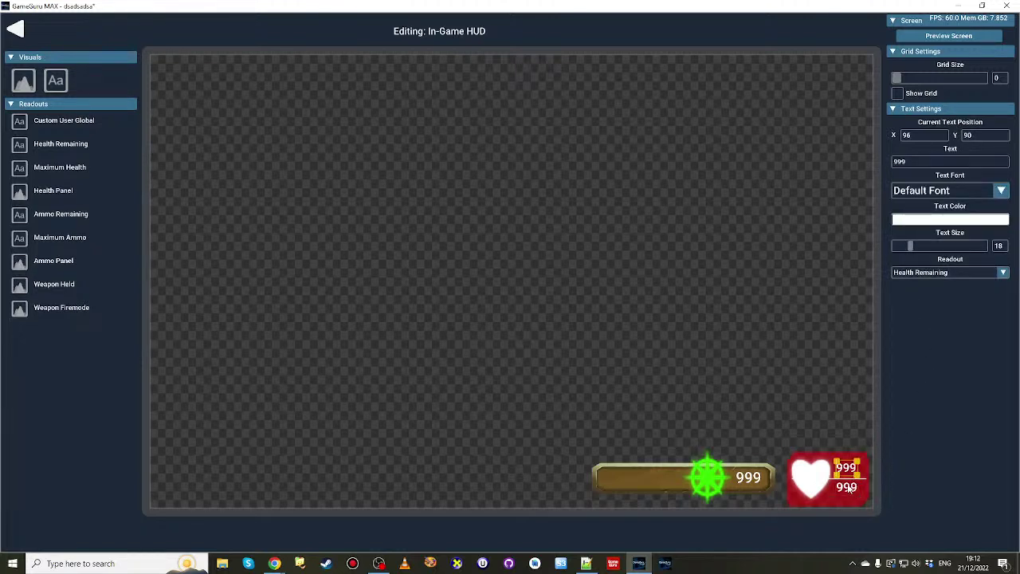
click(853, 487)
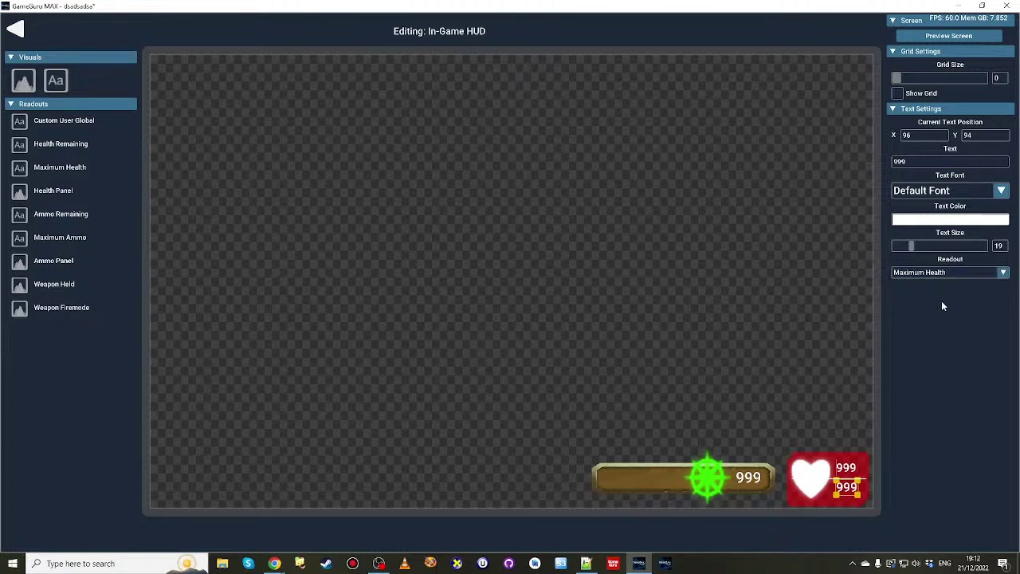
click(749, 476)
click(974, 273)
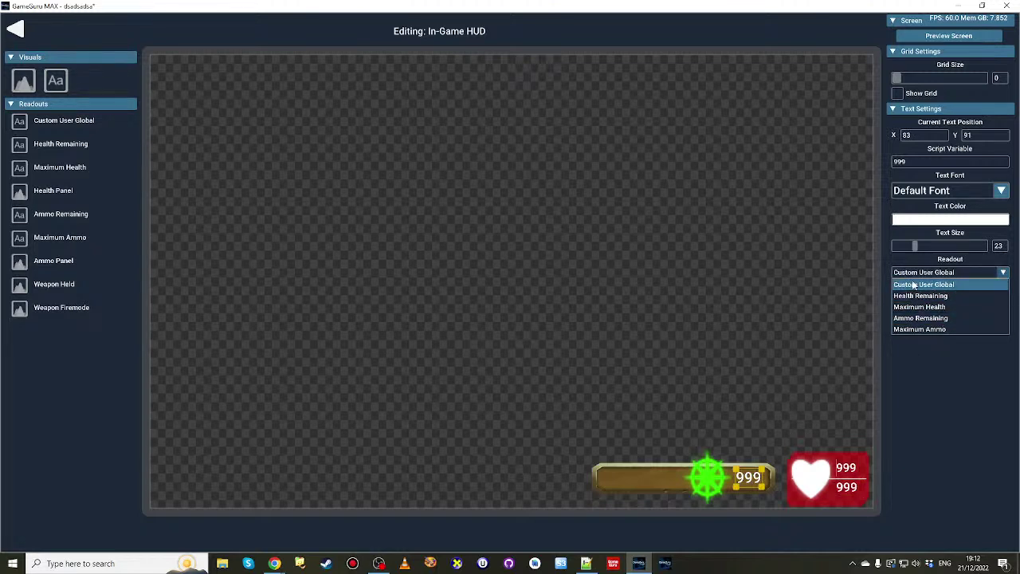
click(955, 285)
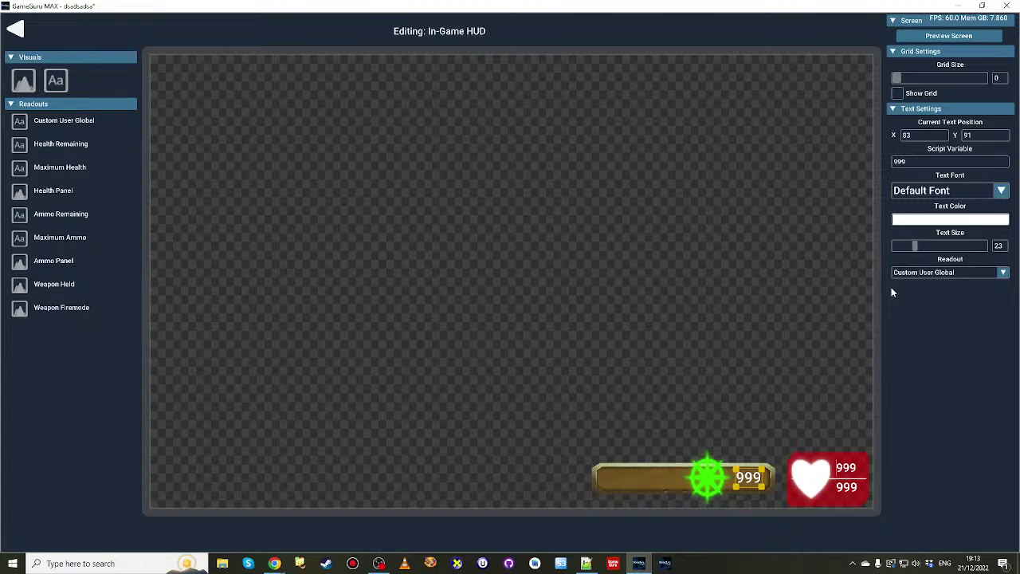
- Switch to Notepad++ and look over the swimming and drowning damage code in gameplayercontrol.lua
click(586, 563)
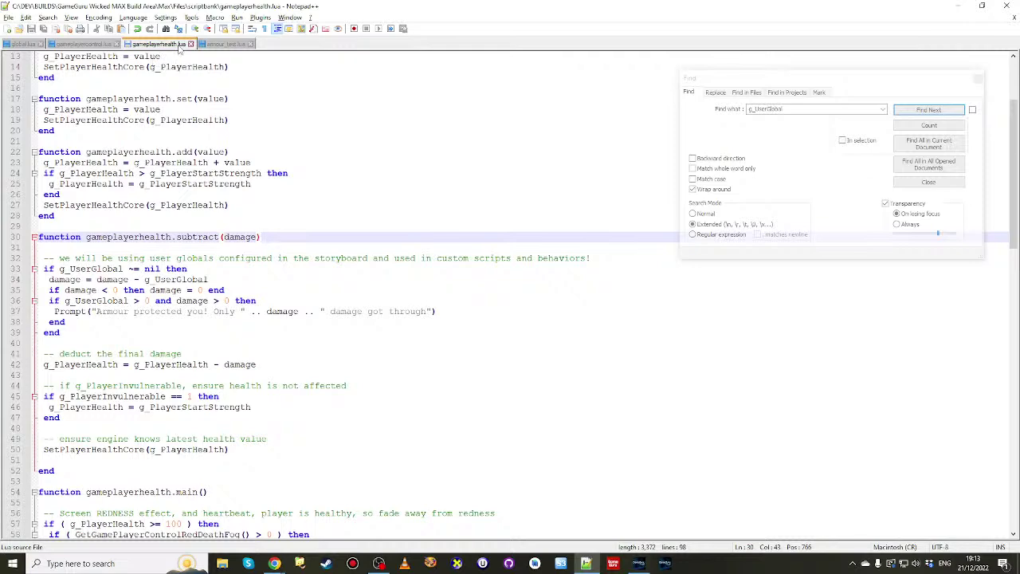
click(86, 44)
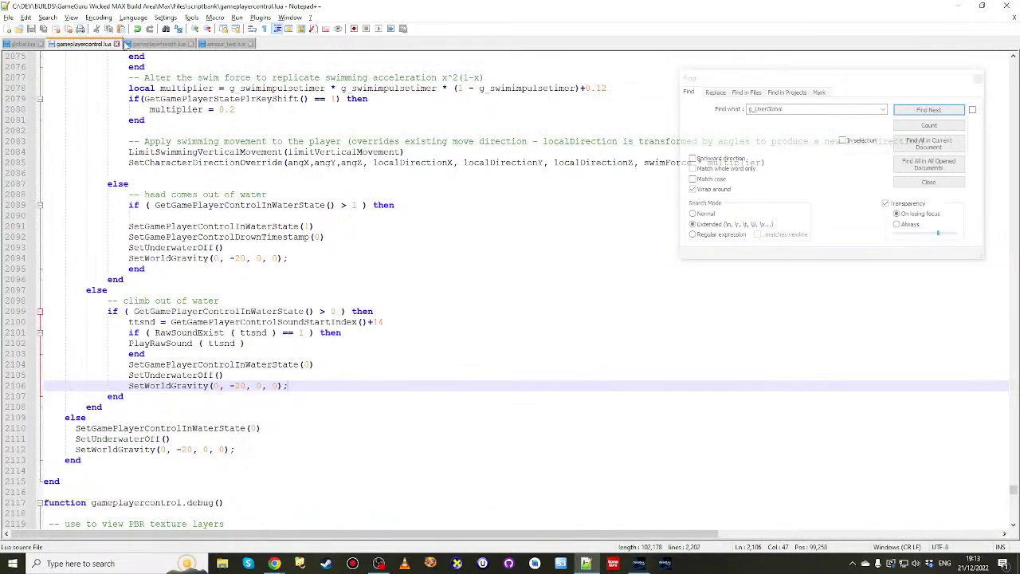
scroll(290, 338, up, 4)
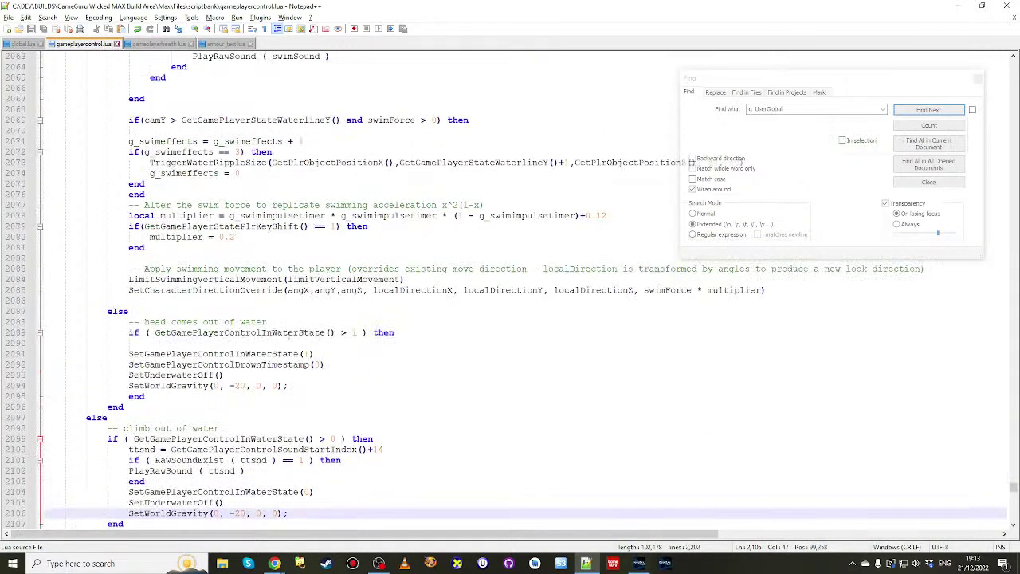
scroll(423, 243, up, 20)
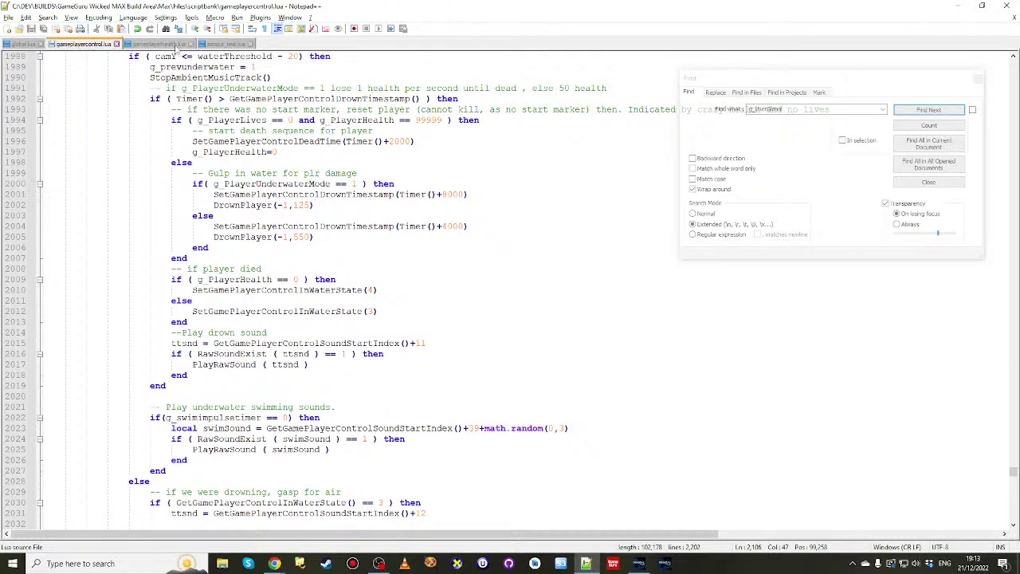
- Go back to gameplayerhealth.lua and look over its startgame, set, add and subtract functions
click(171, 45)
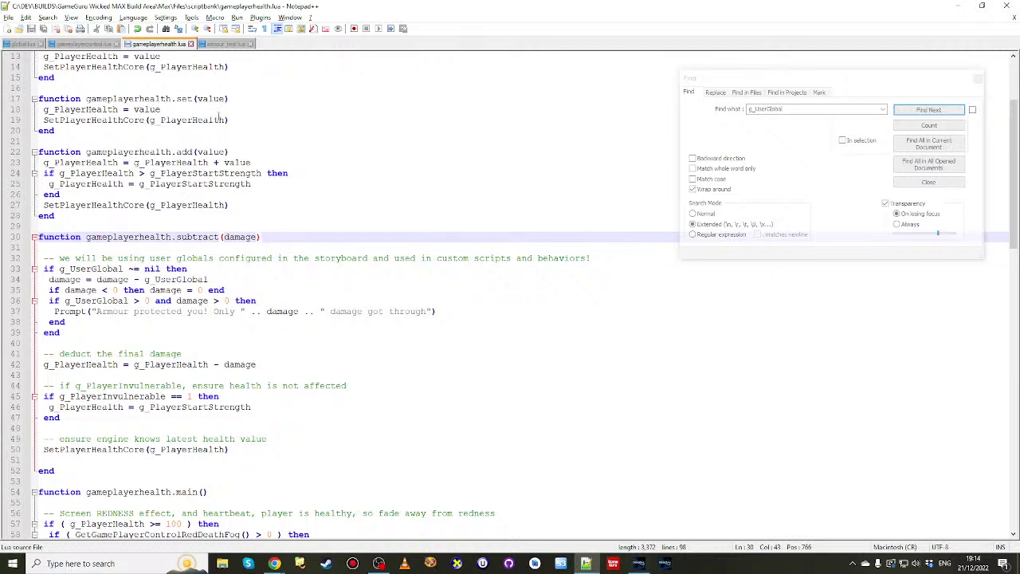
scroll(223, 239, up, 2)
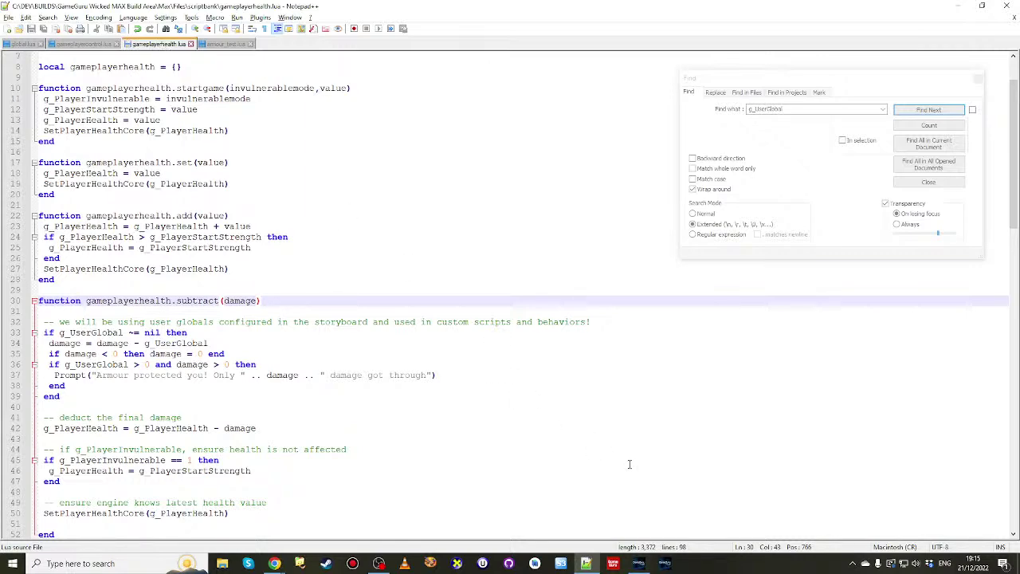
- Switch to GameGuru MAX and add an Ammo Panel readout to the In-Game HUD at about X 8, Y 83
click(637, 564)
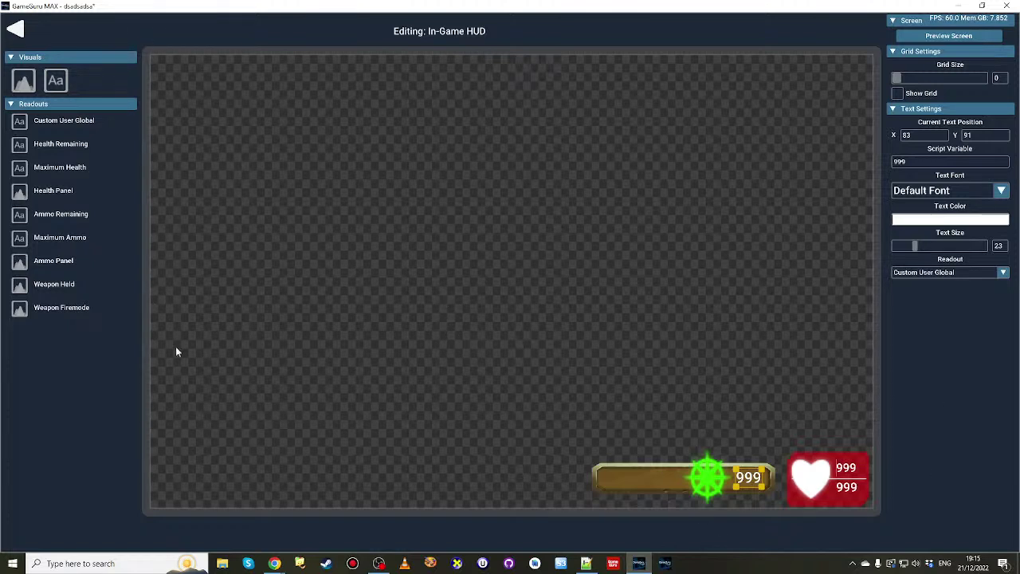
click(64, 270)
drag(211, 175, 440, 347)
drag(376, 437, 196, 467)
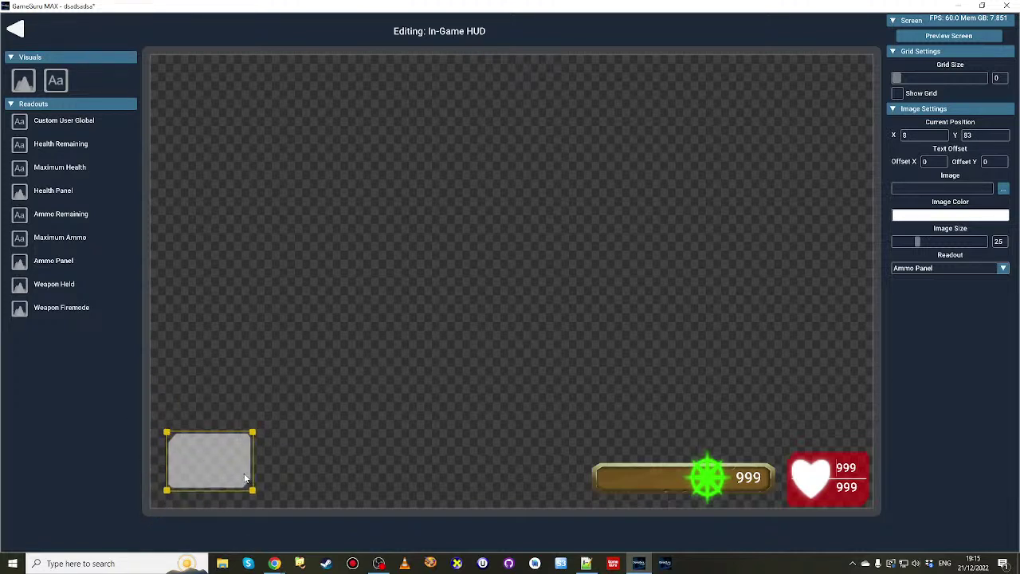
- Add a Weapon Held readout and place it in the lower part of the ammo panel at about X 8, Y 90
click(69, 287)
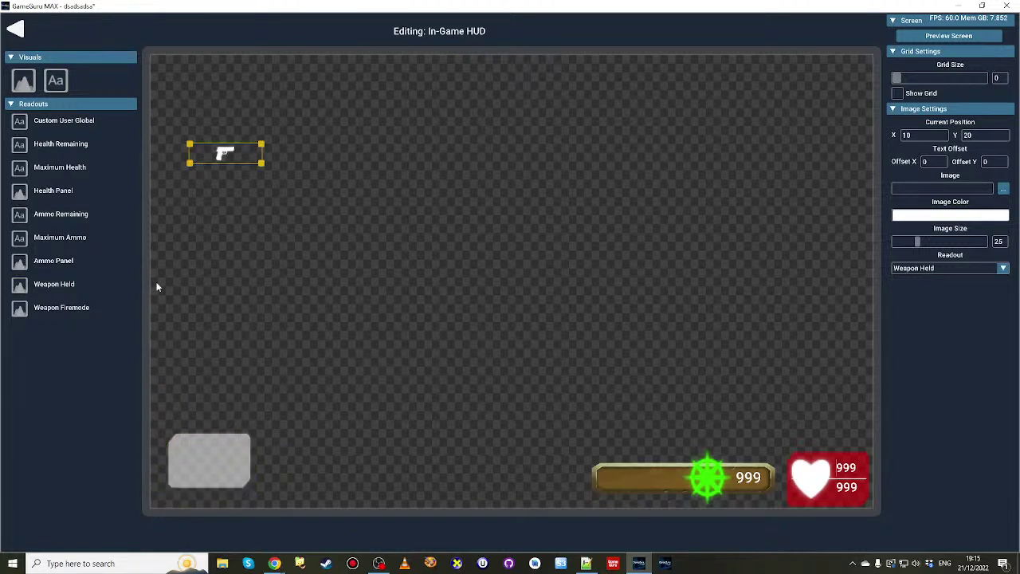
drag(239, 154, 207, 473)
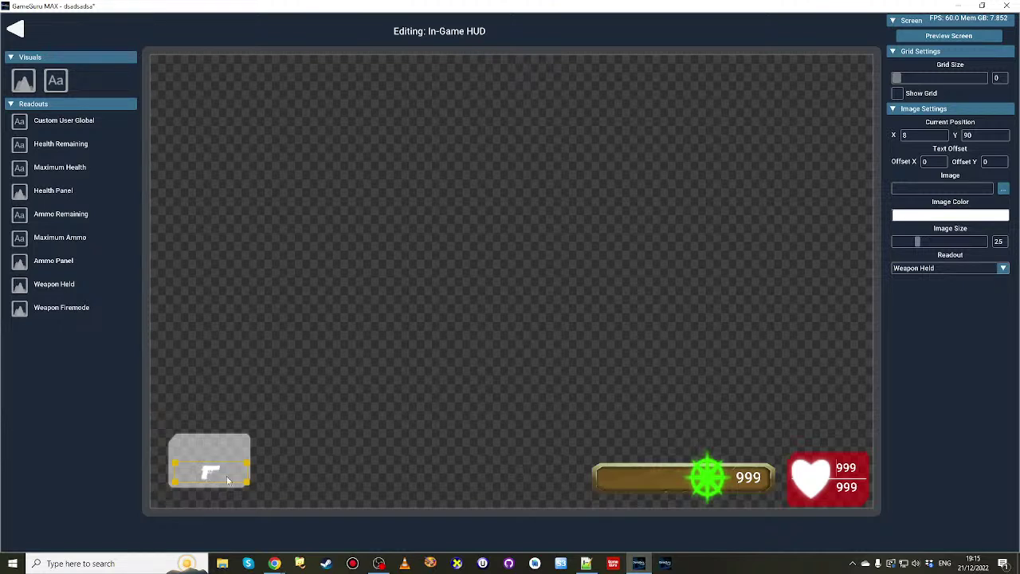
drag(209, 473, 207, 471)
- Add an Ammo Remaining text above the weapon image, set its text size to 43 and position it at about X 8, Y 84
click(57, 215)
drag(227, 157, 210, 453)
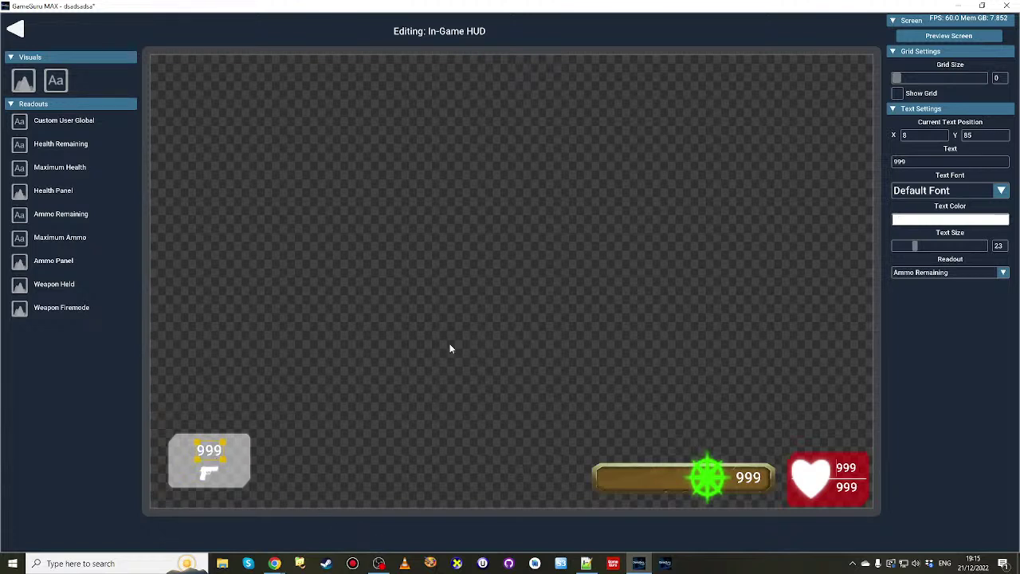
drag(920, 244, 932, 243)
drag(208, 452, 209, 452)
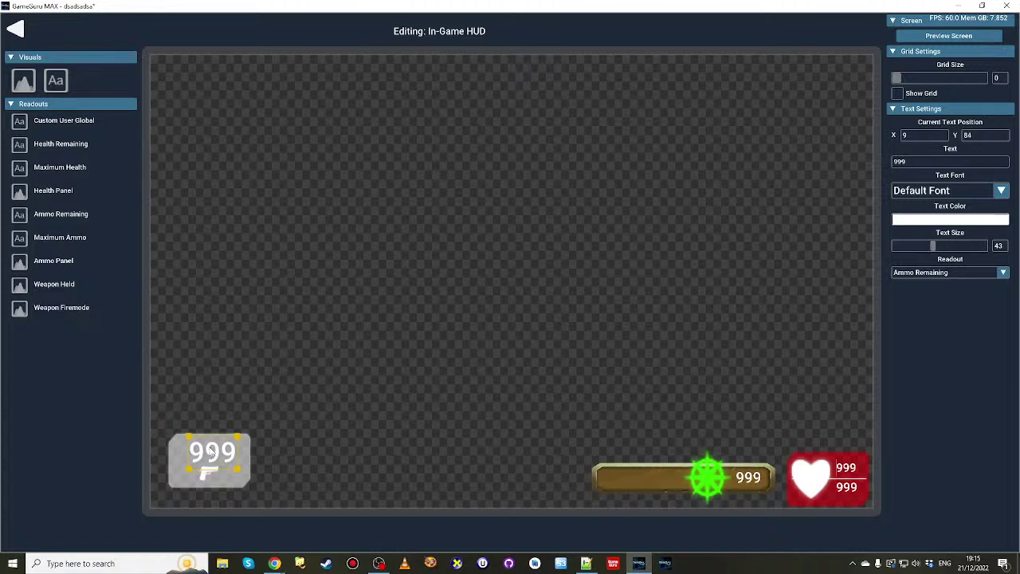
drag(210, 452, 208, 452)
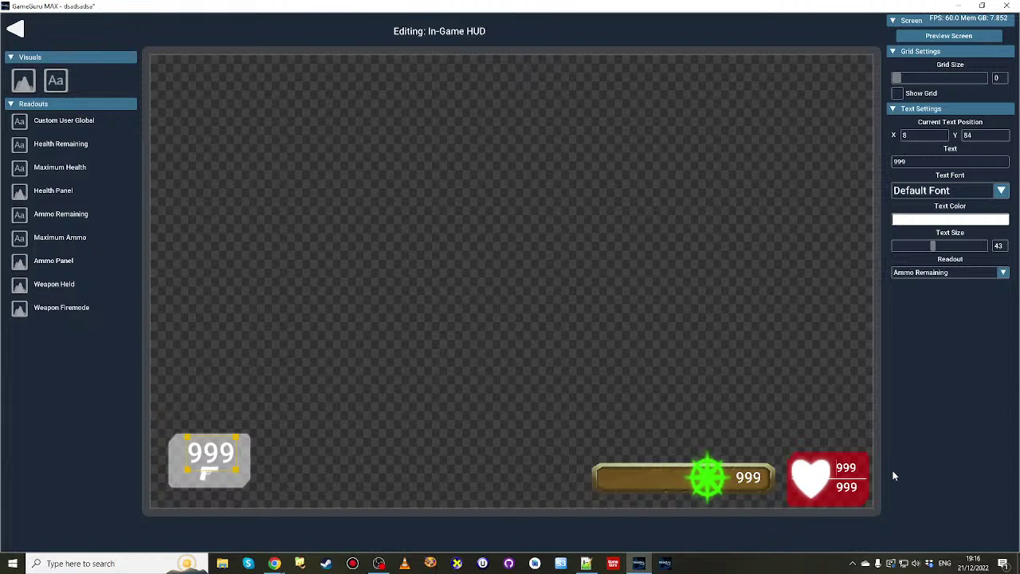
- Review the readout choices available for the armour bar text, leaving it on Custom User Global
click(752, 482)
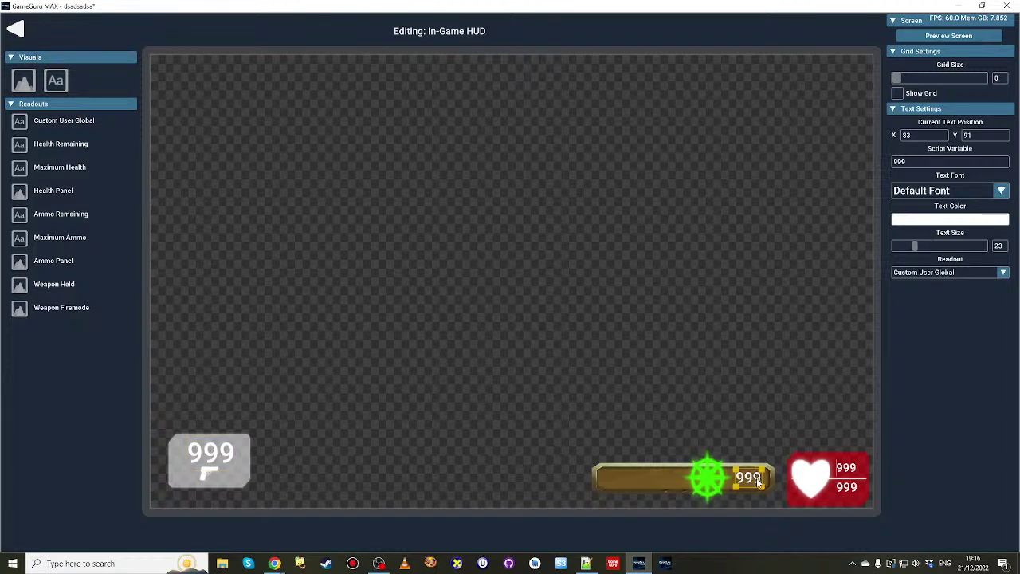
click(947, 273)
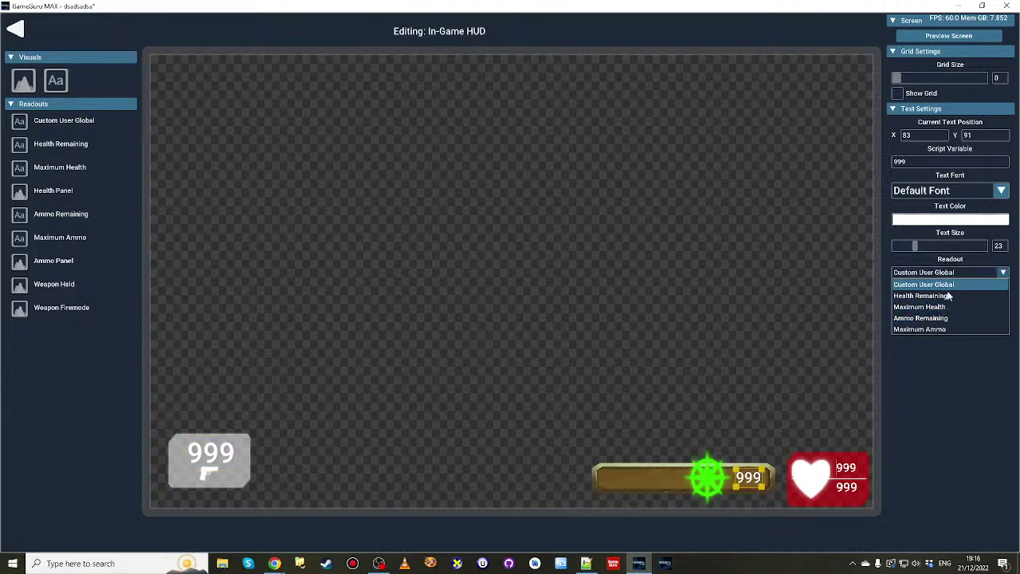
click(943, 408)
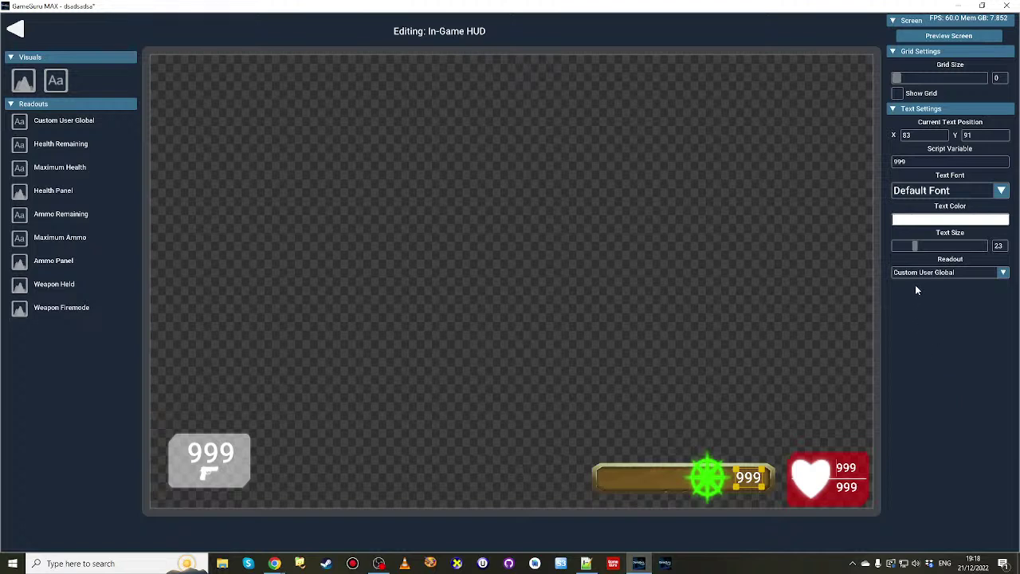
click(950, 274)
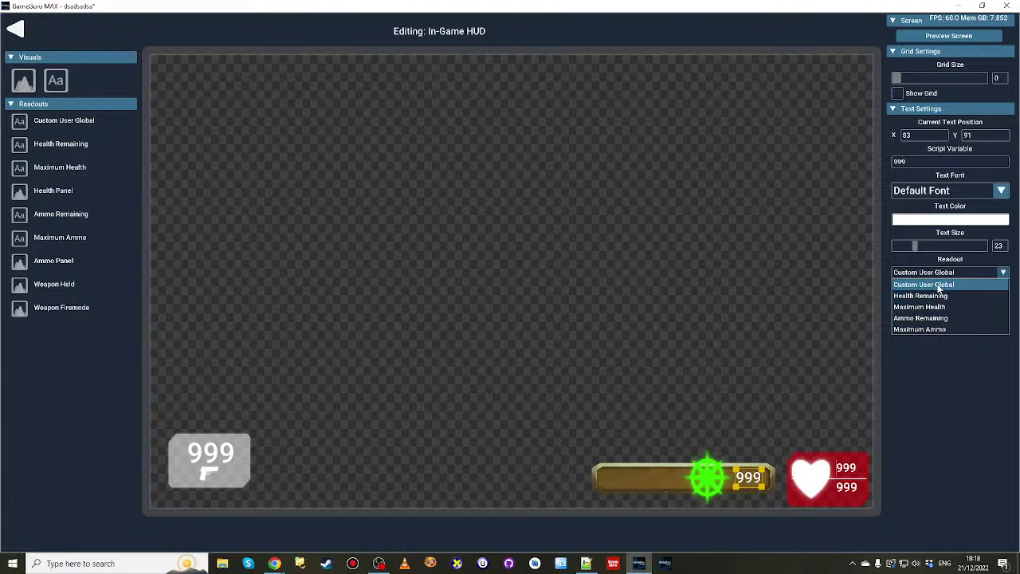
click(945, 362)
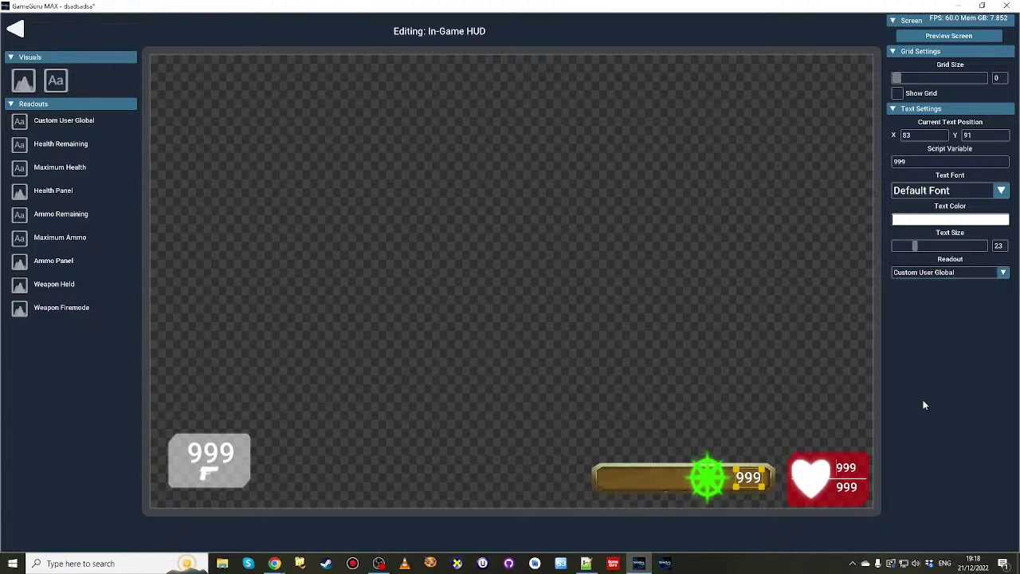
click(956, 274)
click(956, 272)
- Return to the game storyboard, try the In-Game HUD node in another spot and put it back beneath the About Screen
click(32, 34)
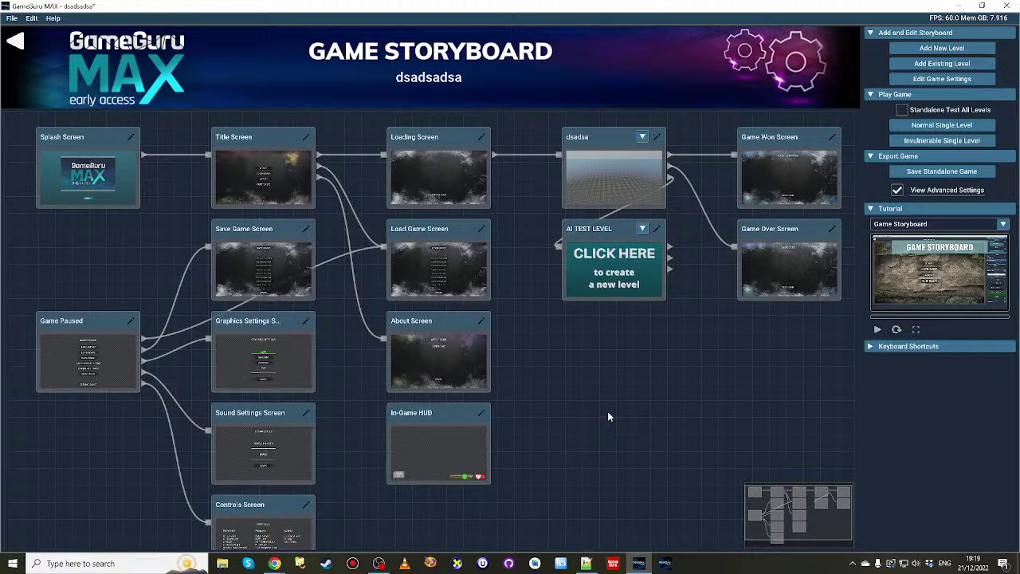
drag(440, 413, 798, 404)
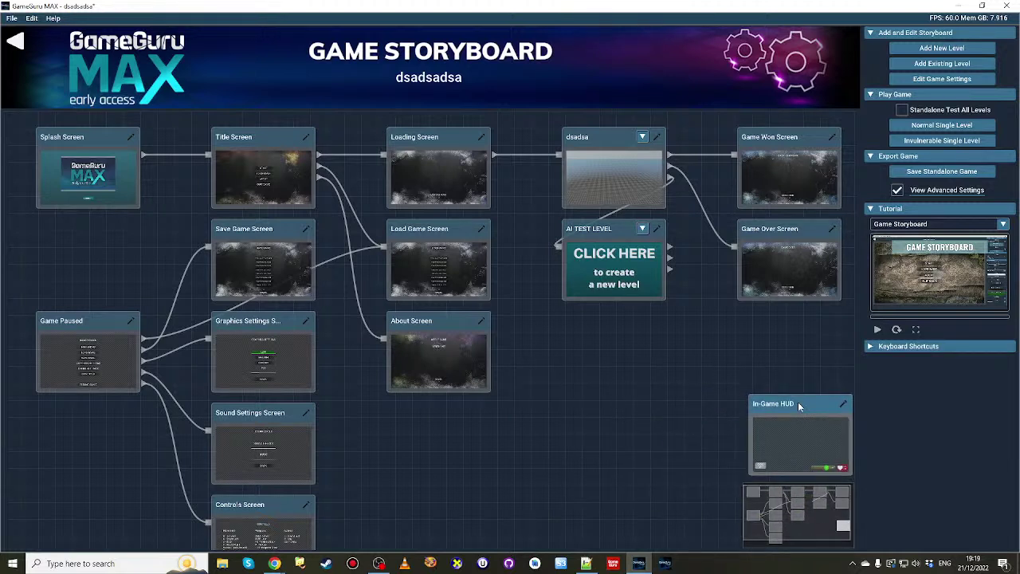
drag(798, 401, 443, 415)
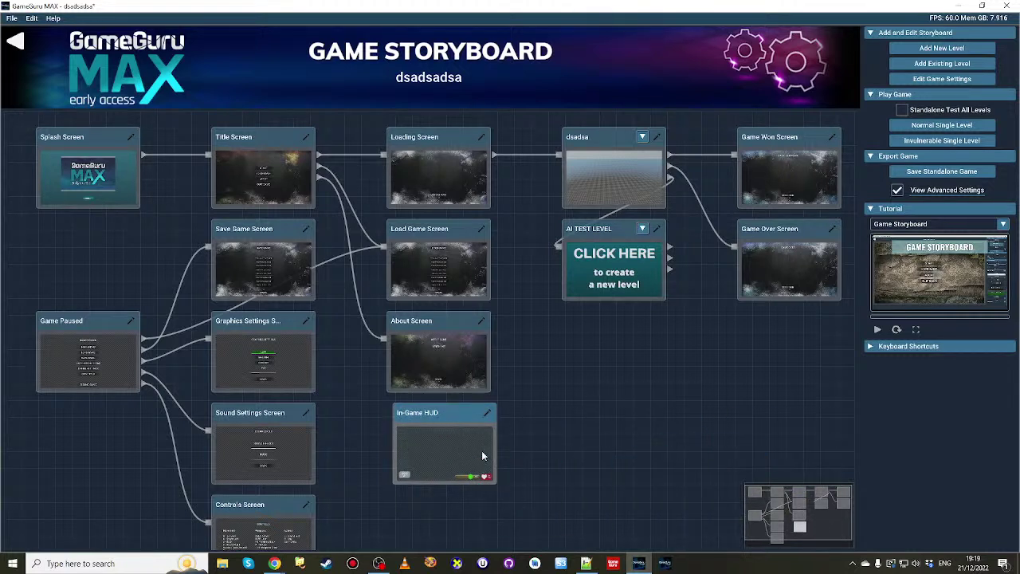
drag(434, 416, 430, 423)
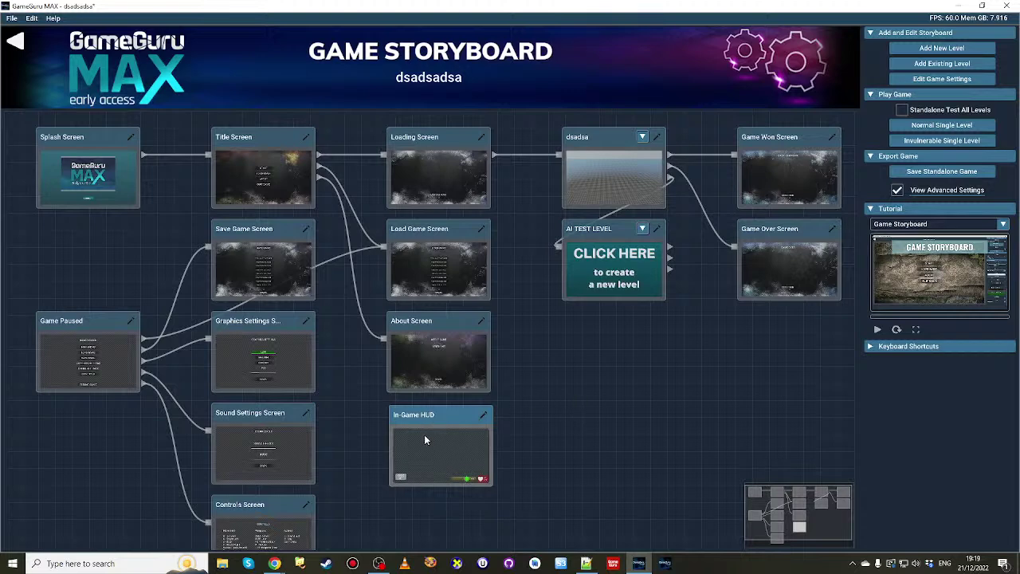
- Reopen the In-Game HUD, move the ammo panel with its contents to about X 26, Y 83, and return to the storyboard
double_click(434, 451)
drag(237, 470, 323, 462)
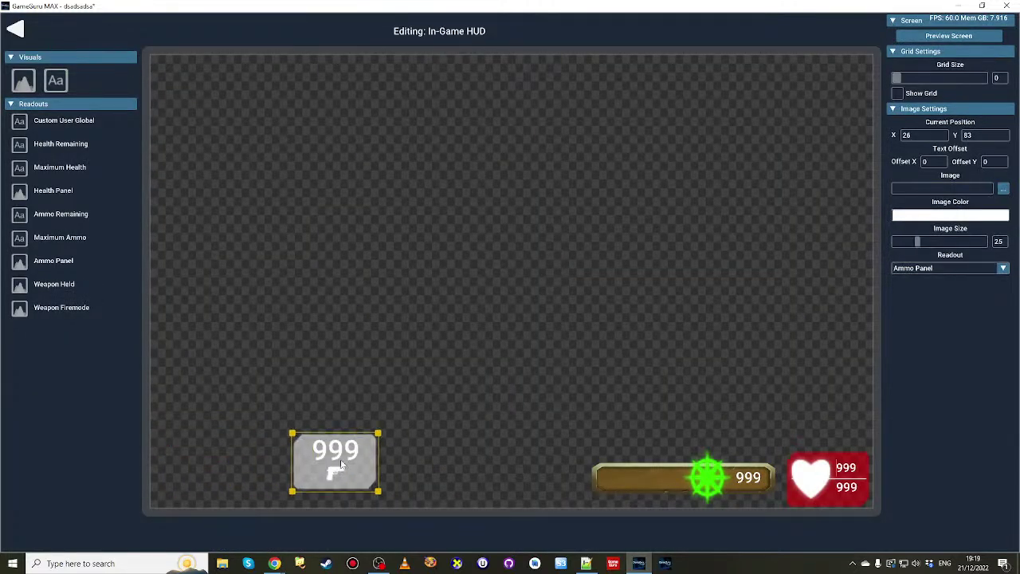
click(15, 30)
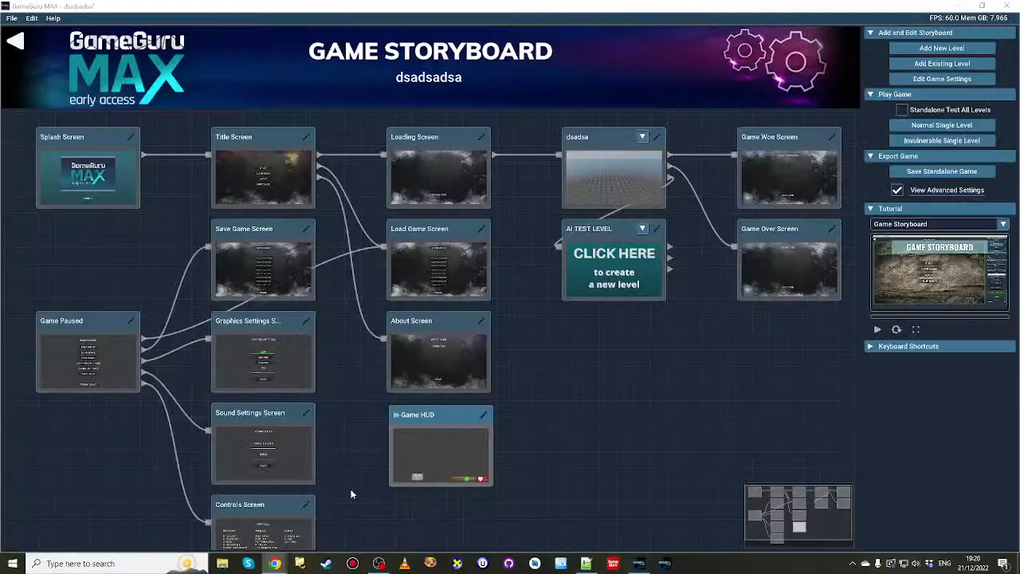
- Switch to Chrome, bring up the pop-out YouTube live chat and read through the viewer questions from the beginning
mouse_move(274, 563)
click(319, 510)
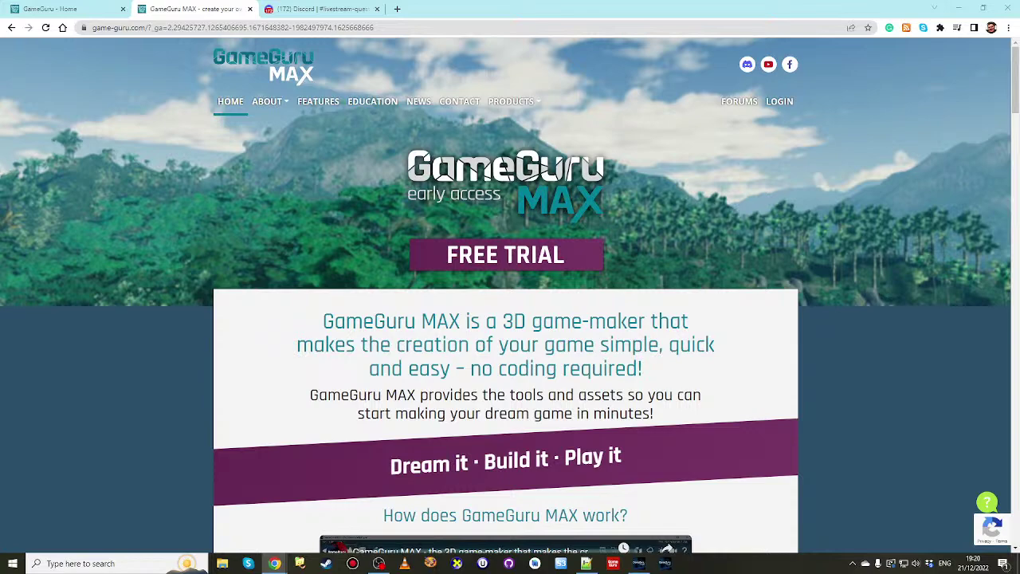
drag(1019, 16, 537, 51)
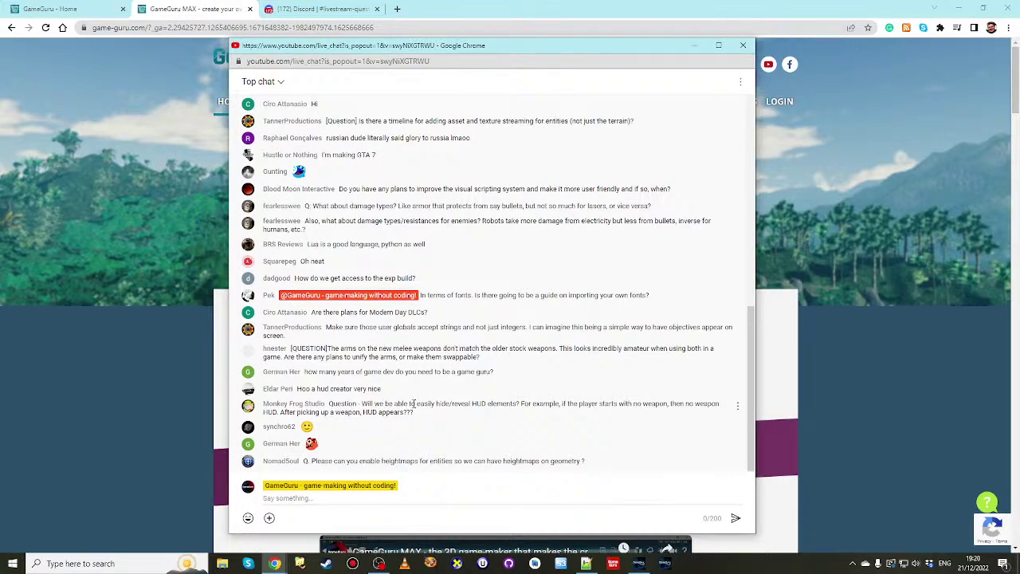
drag(751, 390, 758, 170)
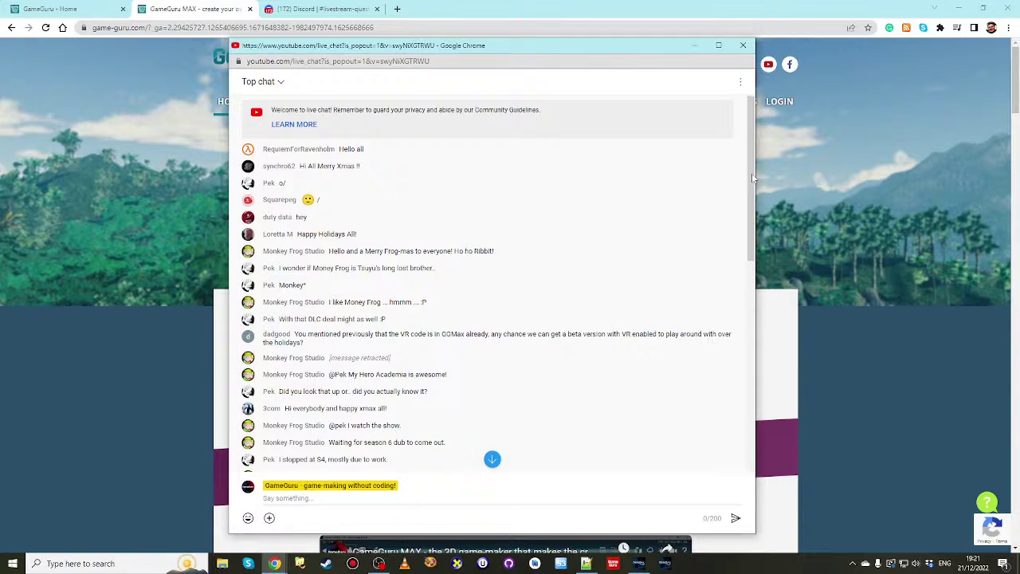
drag(753, 180, 749, 236)
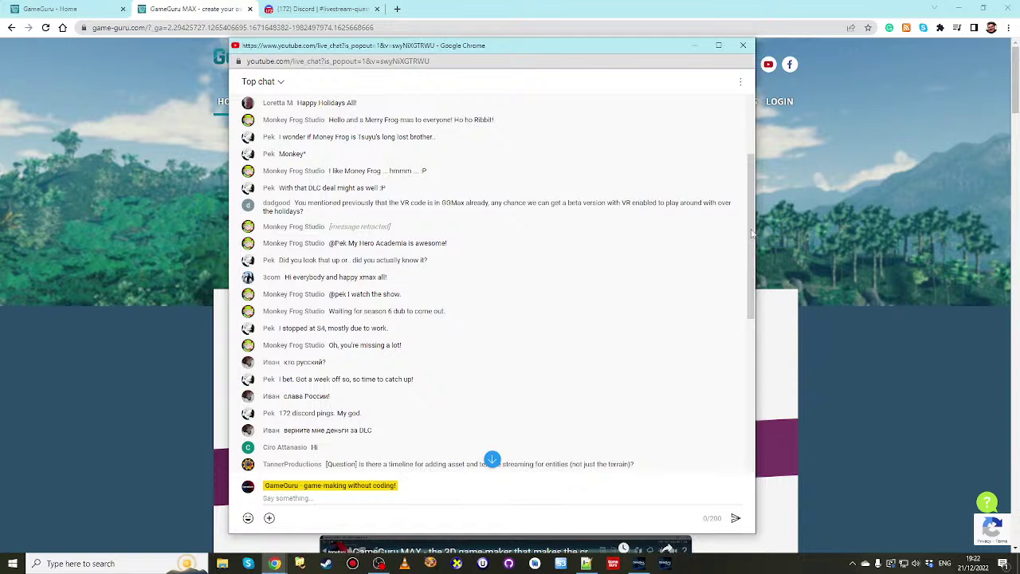
drag(751, 233, 747, 251)
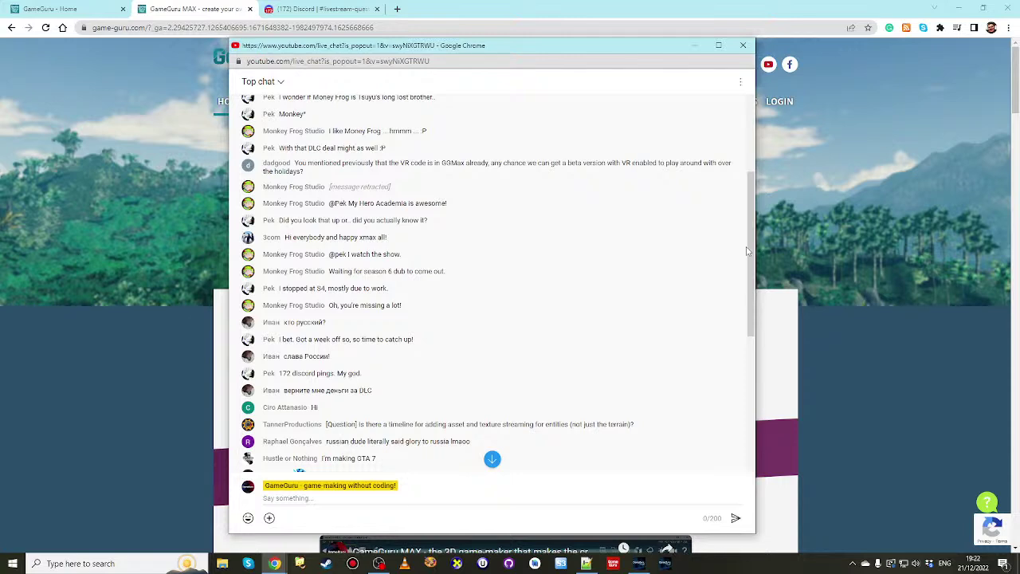
drag(746, 251, 747, 277)
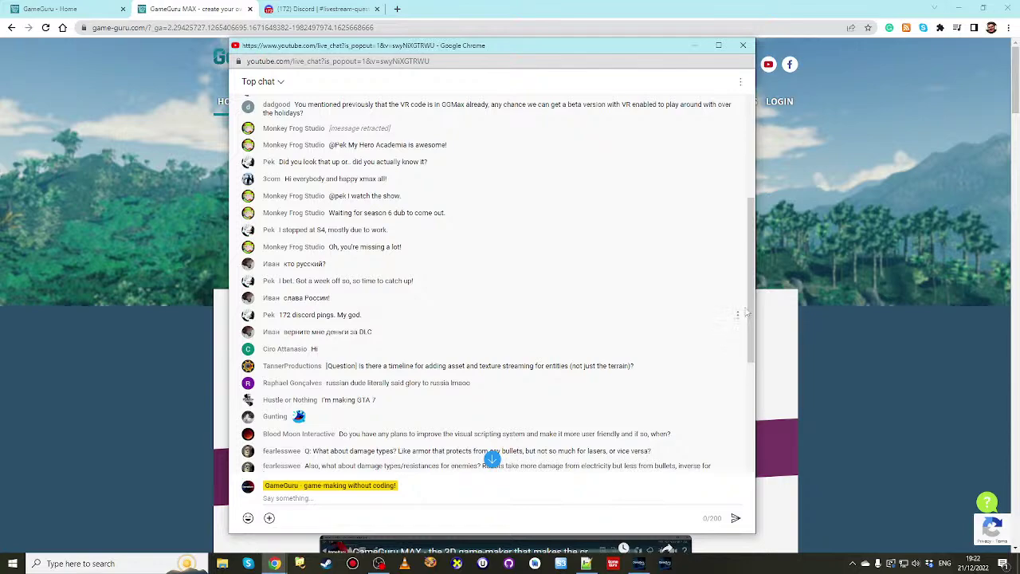
drag(751, 297, 743, 373)
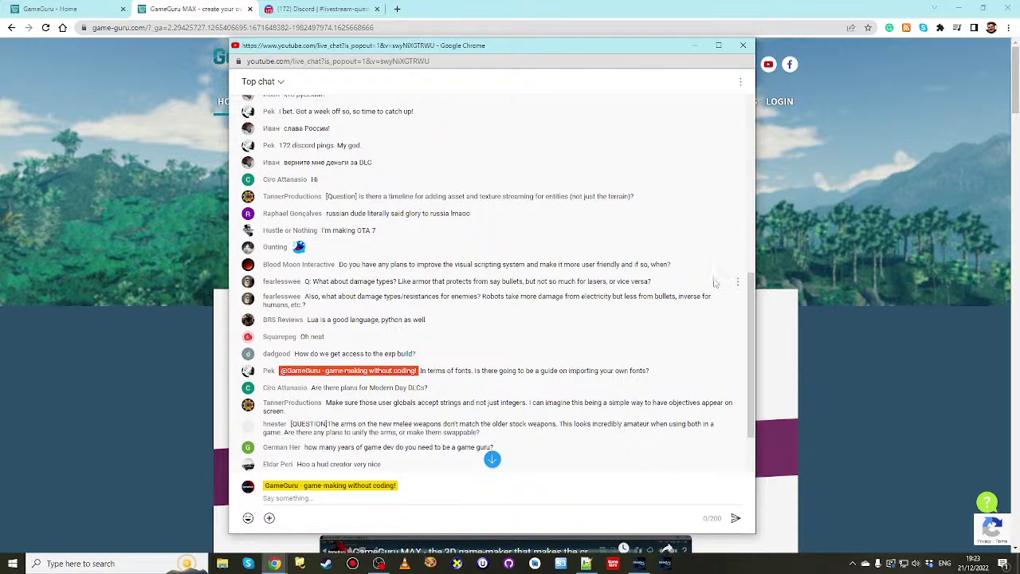
drag(753, 301, 752, 336)
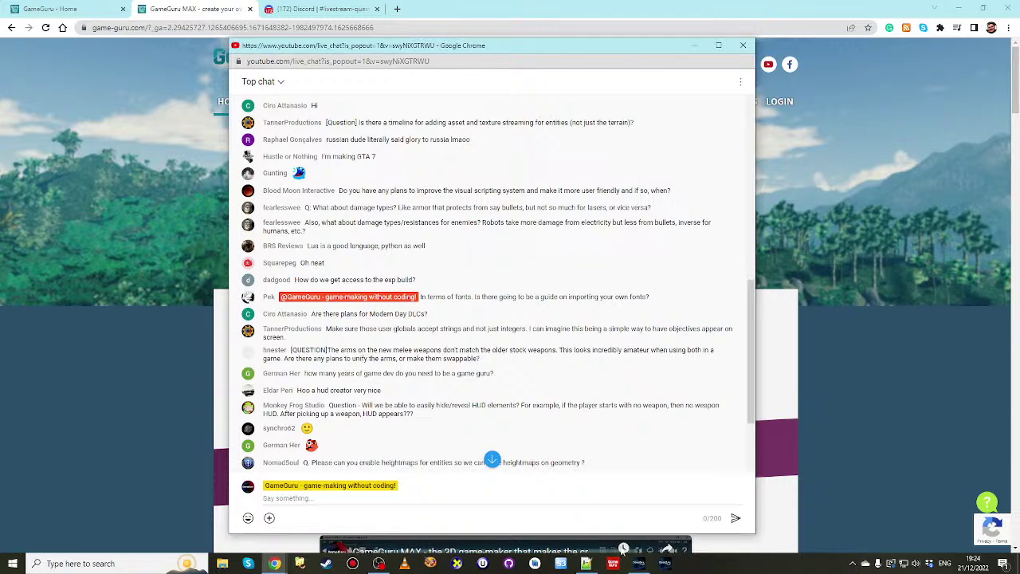
- Switch to GameGuru MAX, open the dsadsa level from the storyboard and start a test game
click(634, 565)
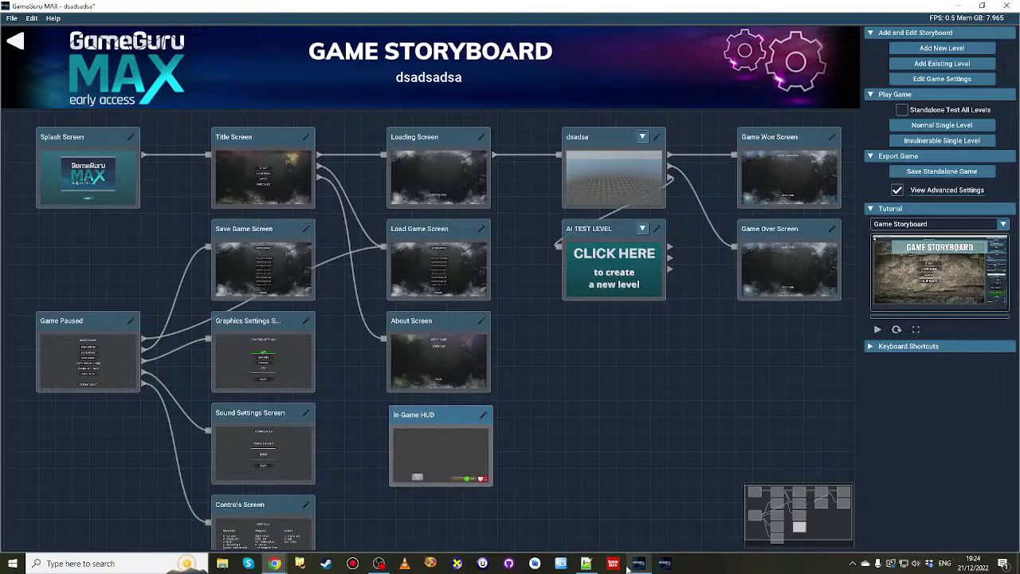
click(608, 175)
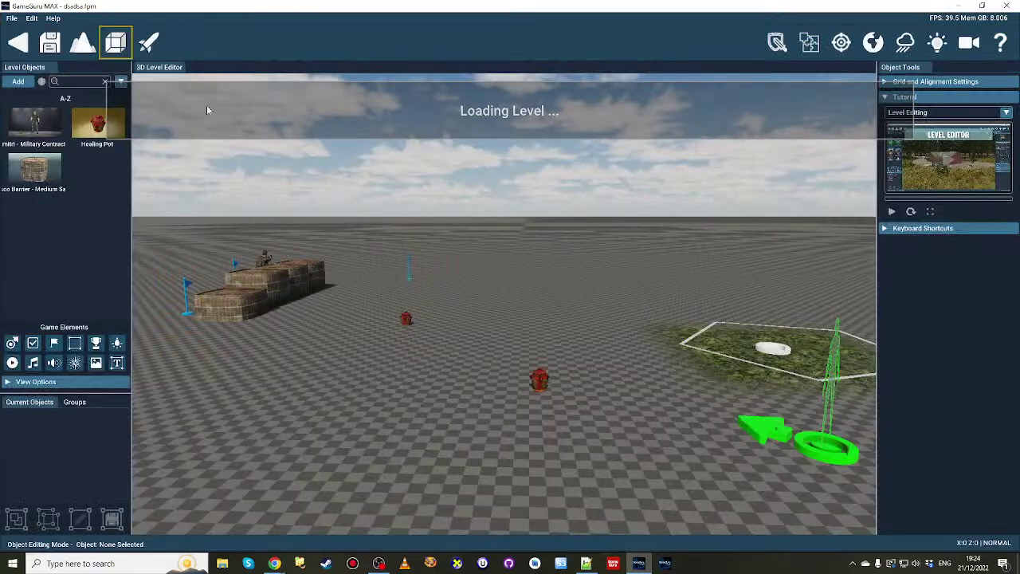
click(149, 41)
- Open the behavior editor from the test game's AI management settings, view rpg\health.lua and return to people\patrol.lua
key(Tab)
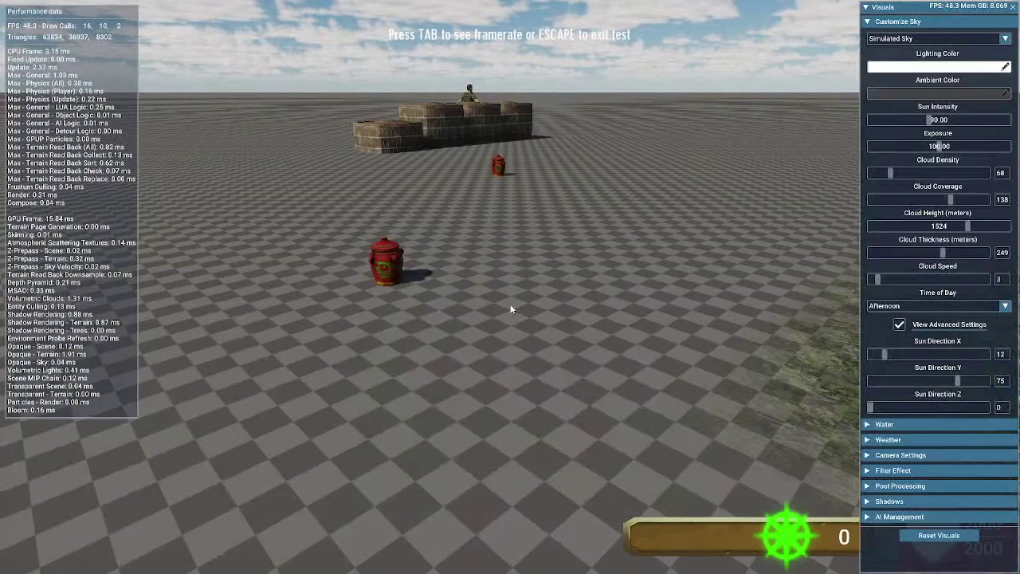
click(886, 518)
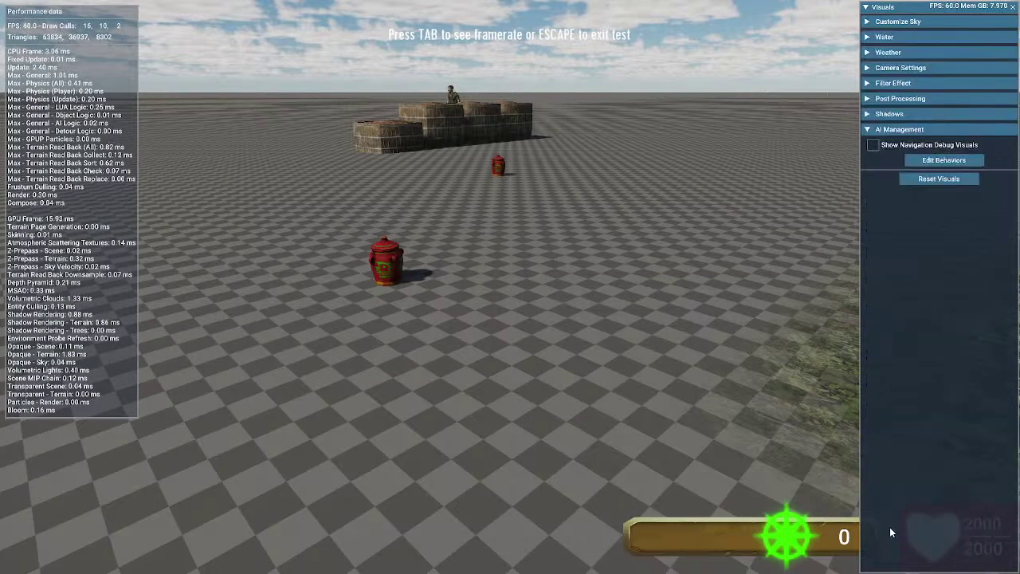
click(944, 160)
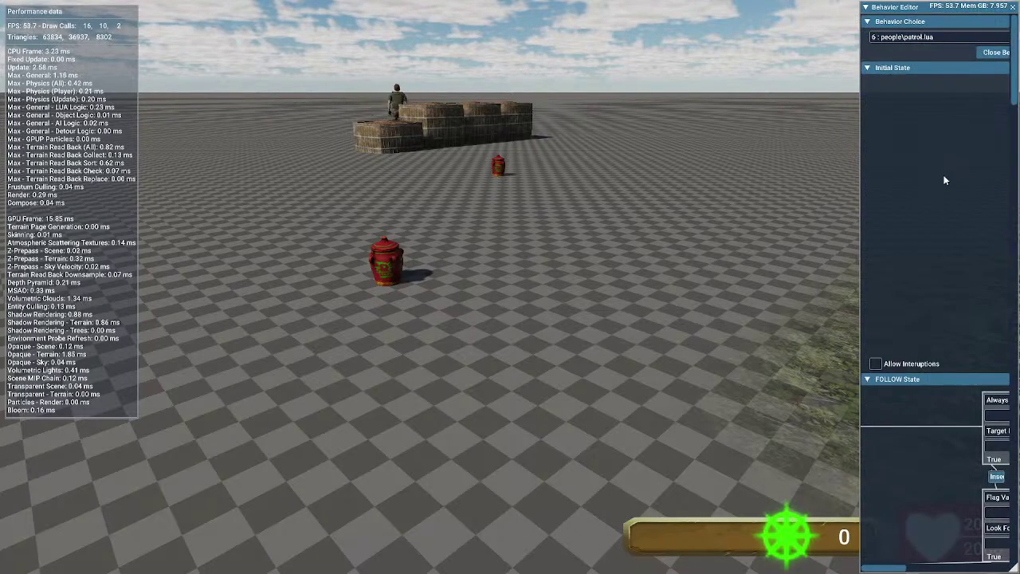
click(930, 40)
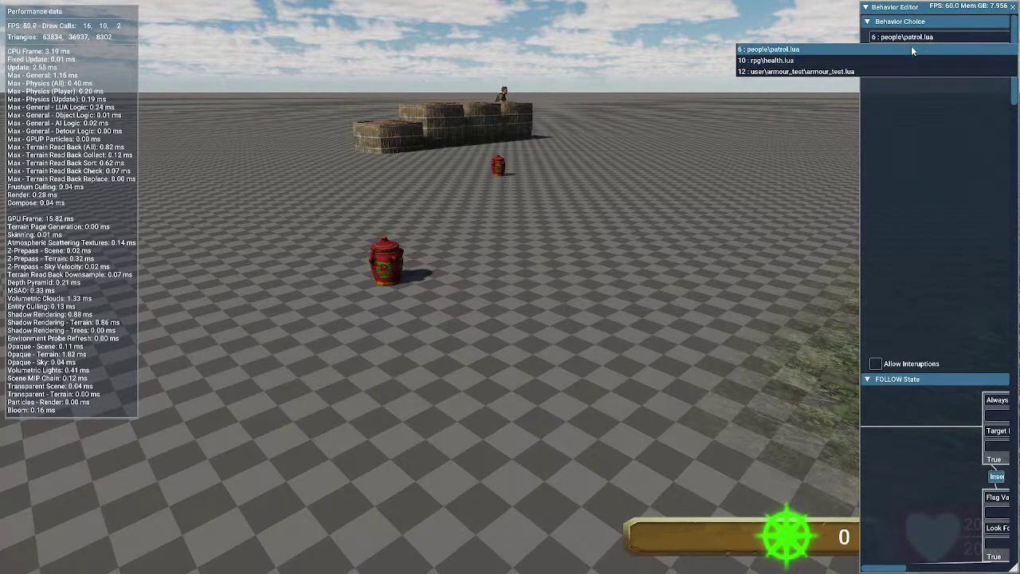
click(904, 60)
click(908, 36)
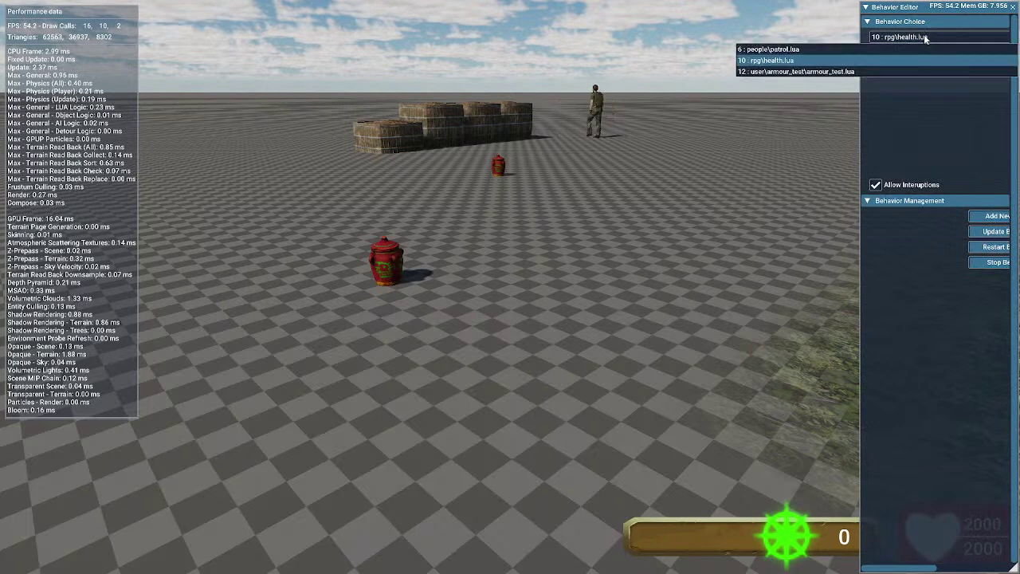
click(792, 50)
- Widen the Behavior Editor to examine the patrol behavior's state graph, close the editor and exit the test game
drag(859, 267, 504, 364)
drag(587, 570, 839, 569)
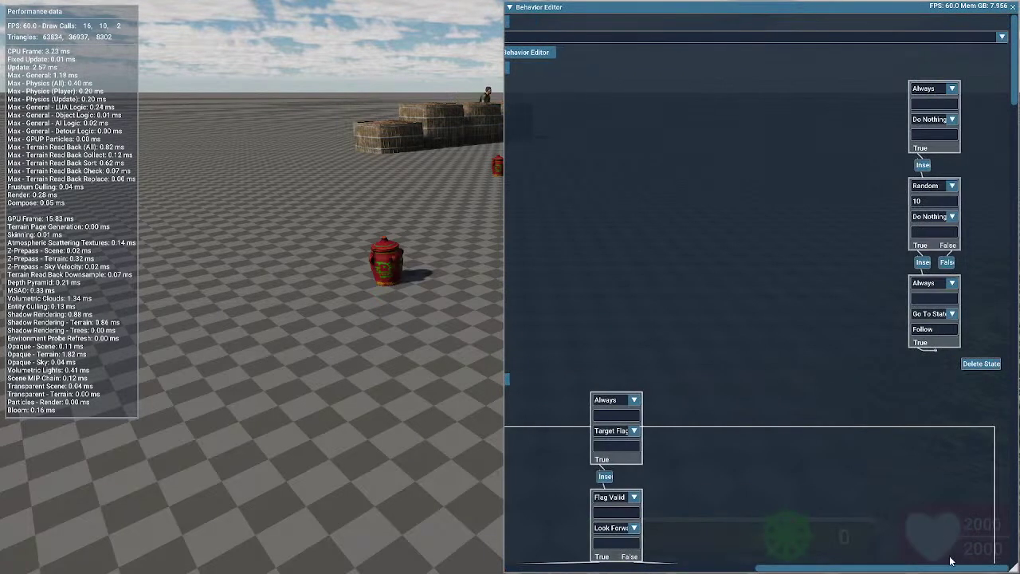
drag(1008, 67, 1004, 423)
drag(1008, 127, 994, 112)
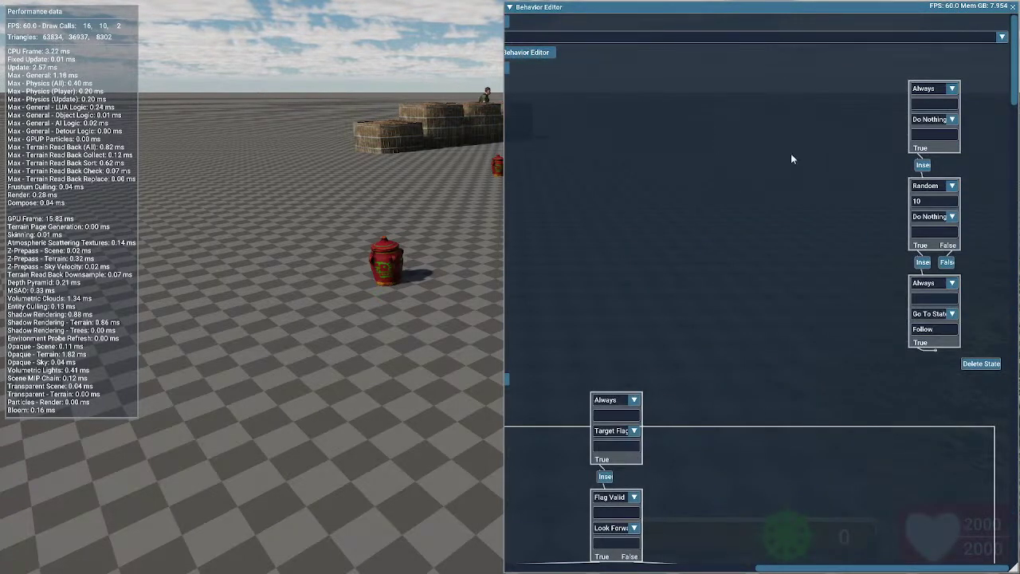
click(531, 54)
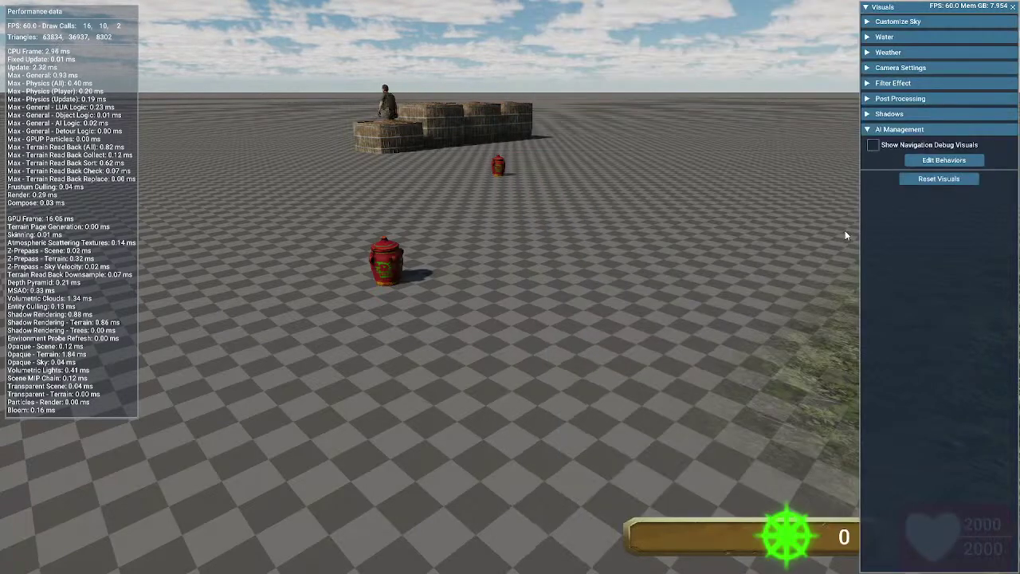
key(Escape)
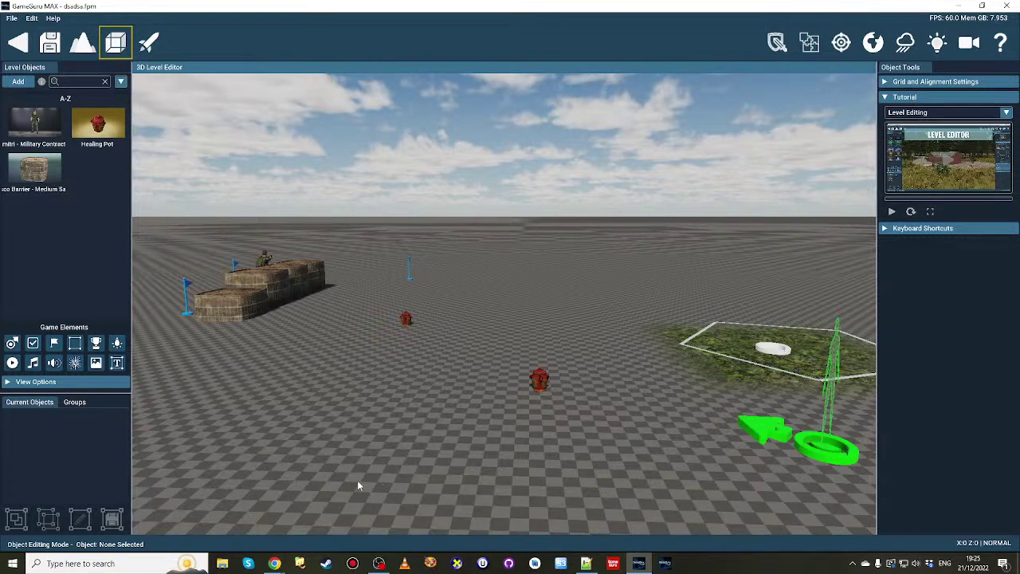
- Switch to Chrome and bring up the pop-out YouTube live chat to read the question about damage types
mouse_move(275, 563)
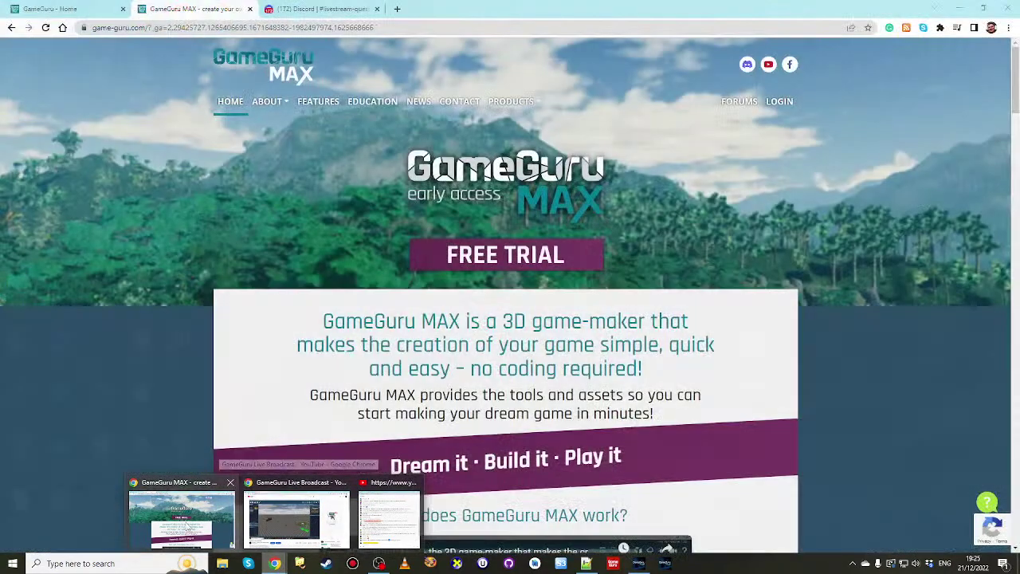
click(278, 522)
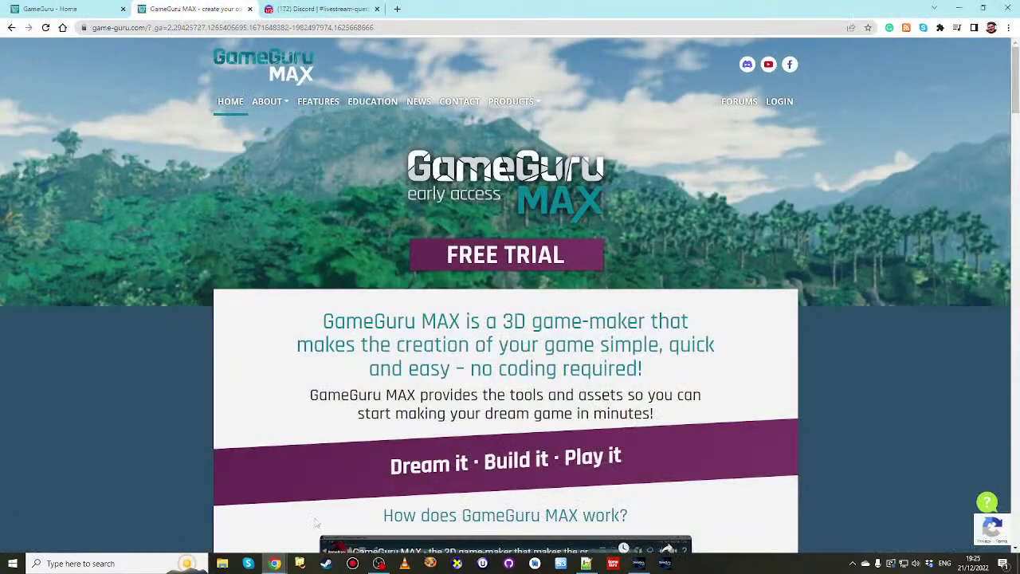
mouse_move(275, 563)
click(395, 502)
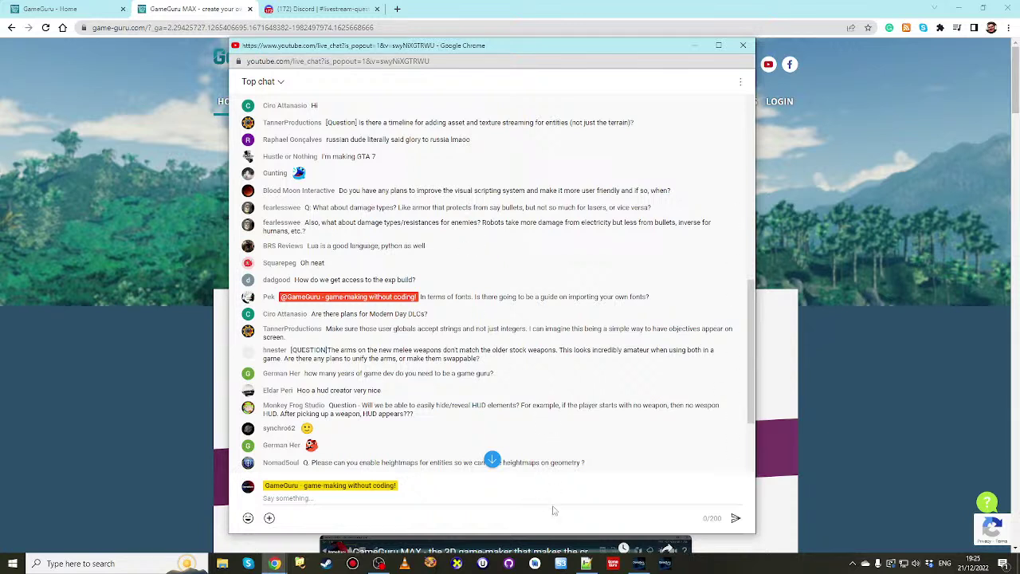
- Switch to Notepad++ and add the parameters type, who and attrib after damage in the gameplayerhealth.subtract function of gameplayerhealth.lua
click(586, 564)
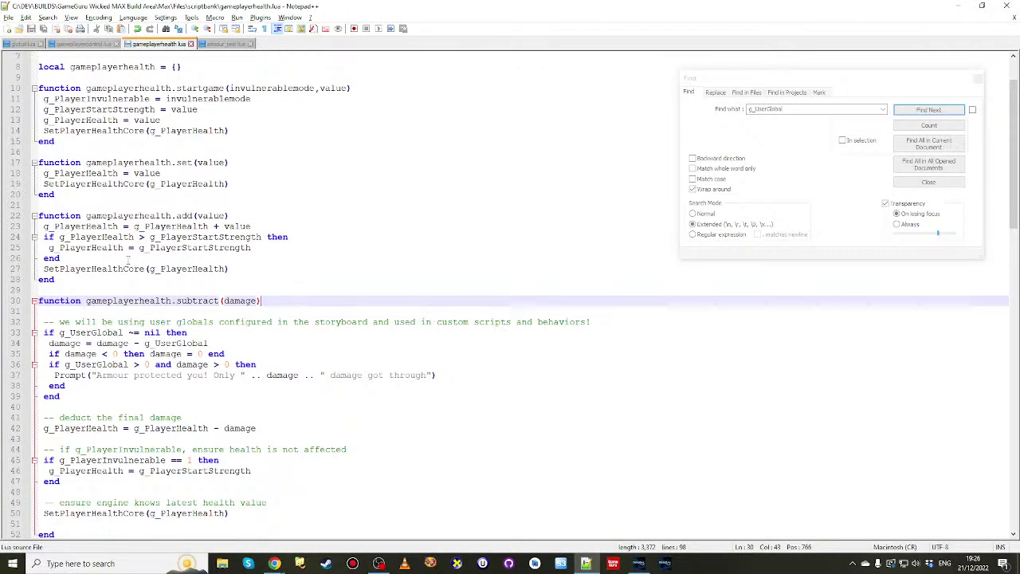
drag(86, 301, 260, 300)
click(255, 300)
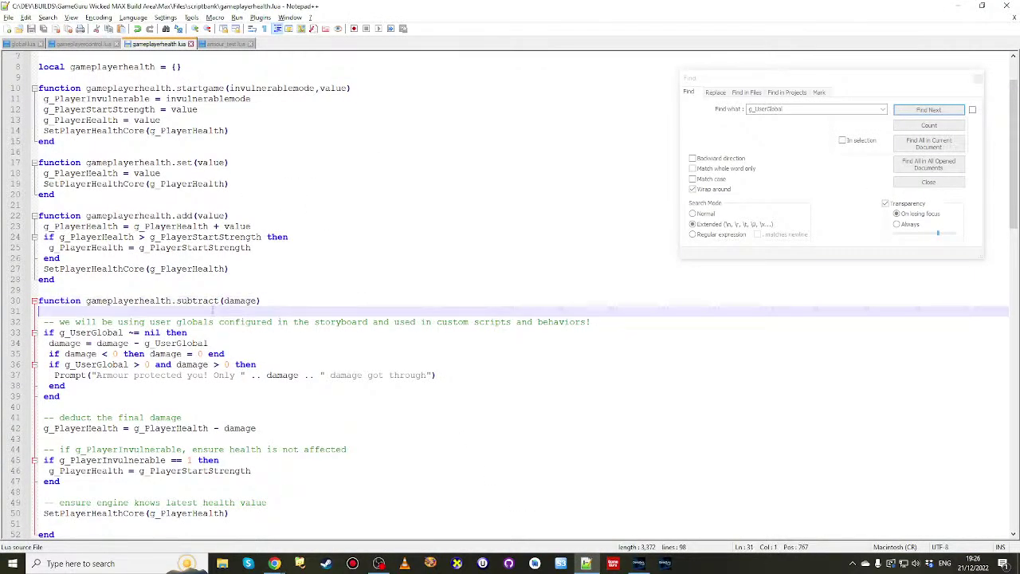
double_click(239, 300)
scroll(237, 194, down, 3)
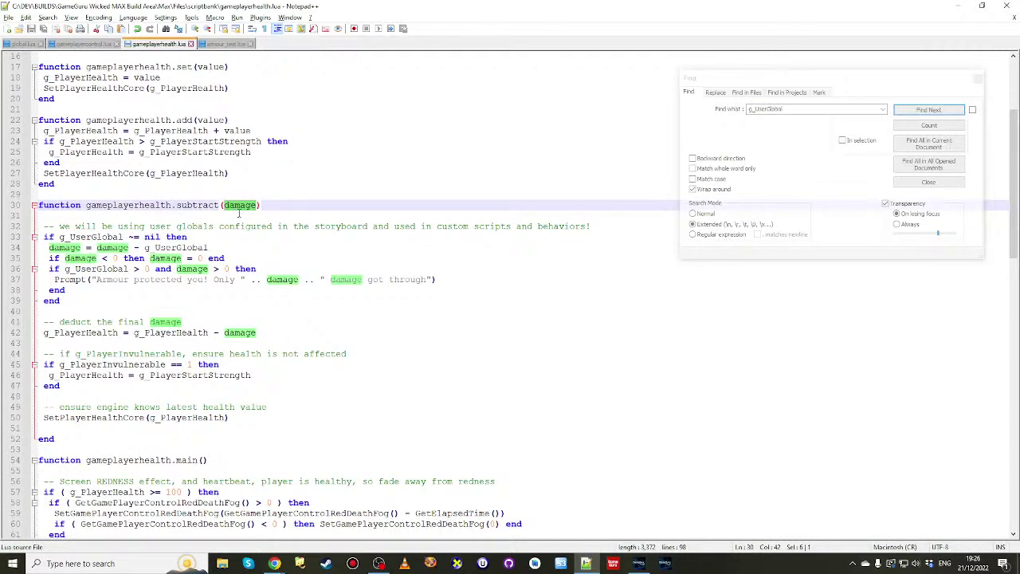
click(257, 210)
text(,type)
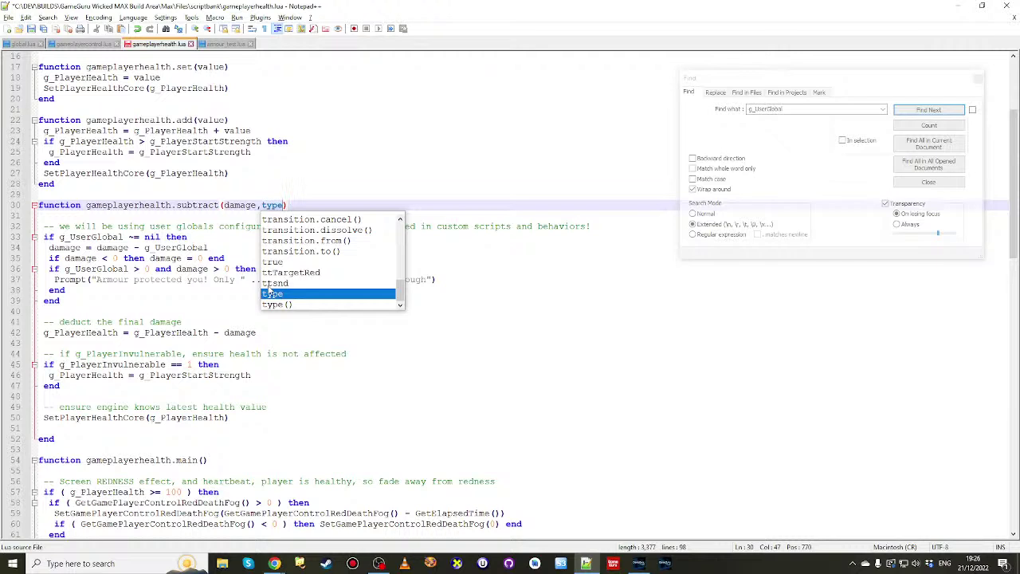
text(,)
text(who)
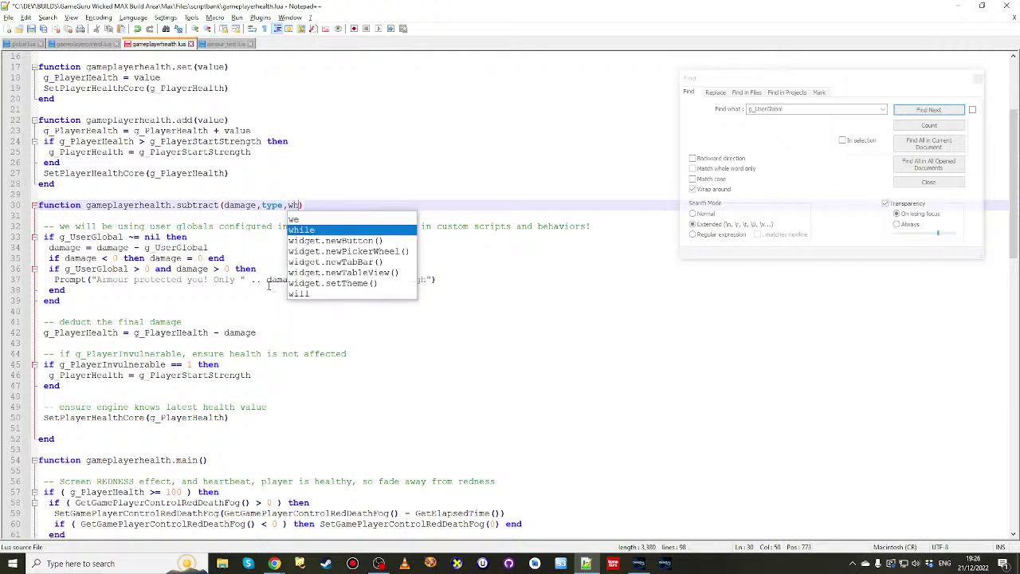
text(,attrib)
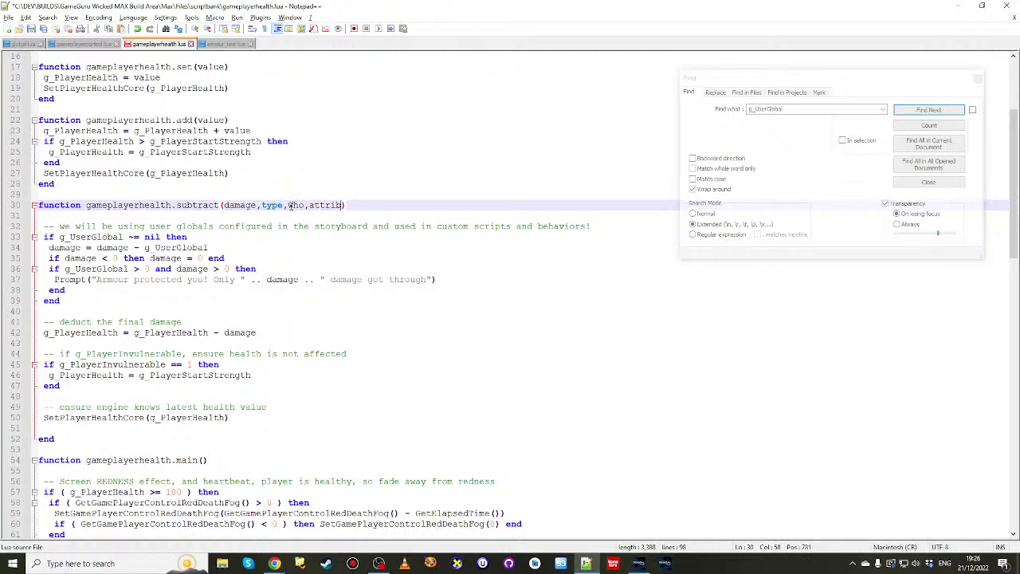
- Return to the live chat in Chrome and read the questions on visual scripting, fonts, melee weapon arms and HUD visibility
key(alt+Tab)
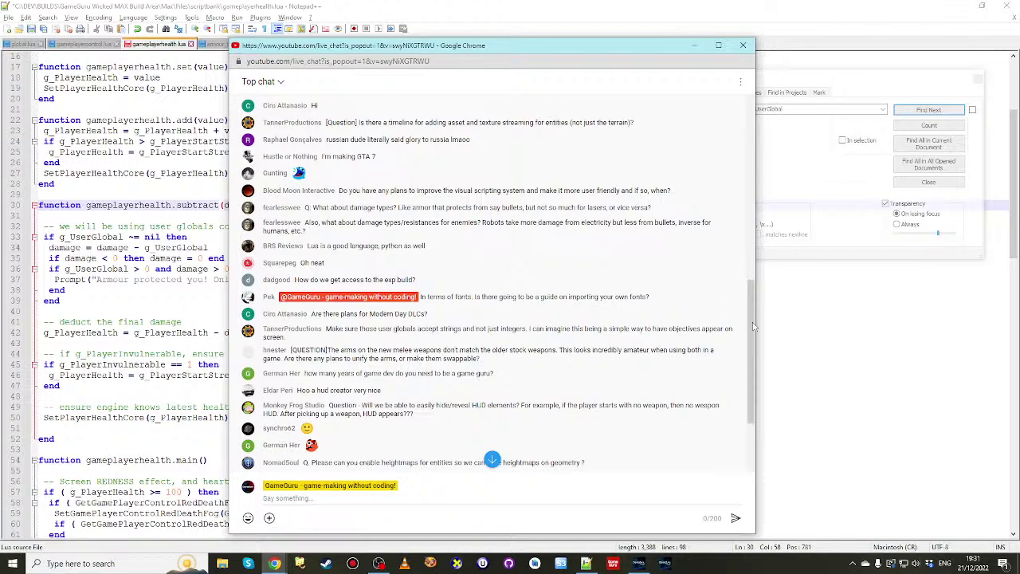
drag(753, 327, 745, 357)
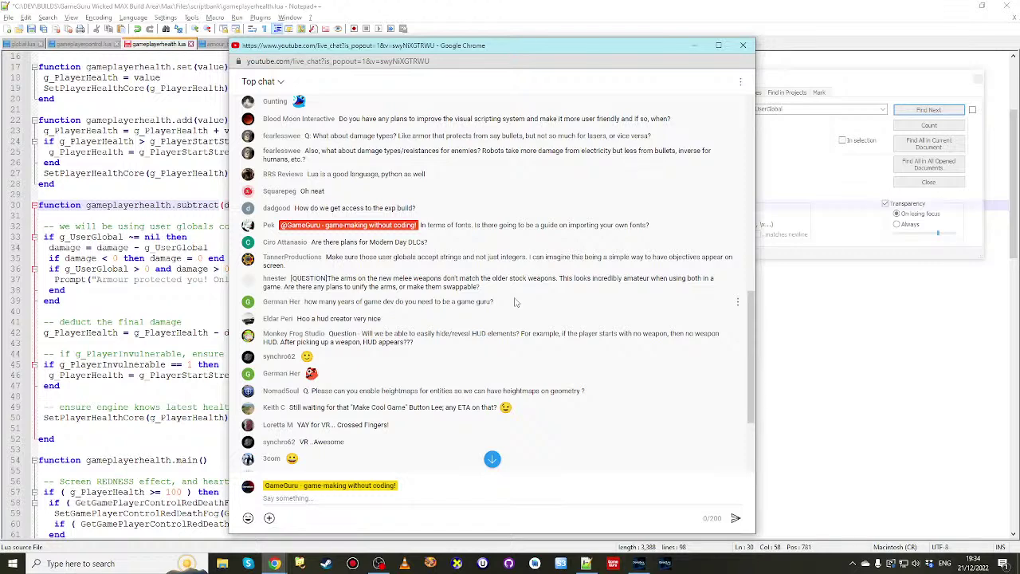
- Switch to GameGuru MAX, leave the level for the game storyboard and open the In-Game HUD for editing
click(638, 563)
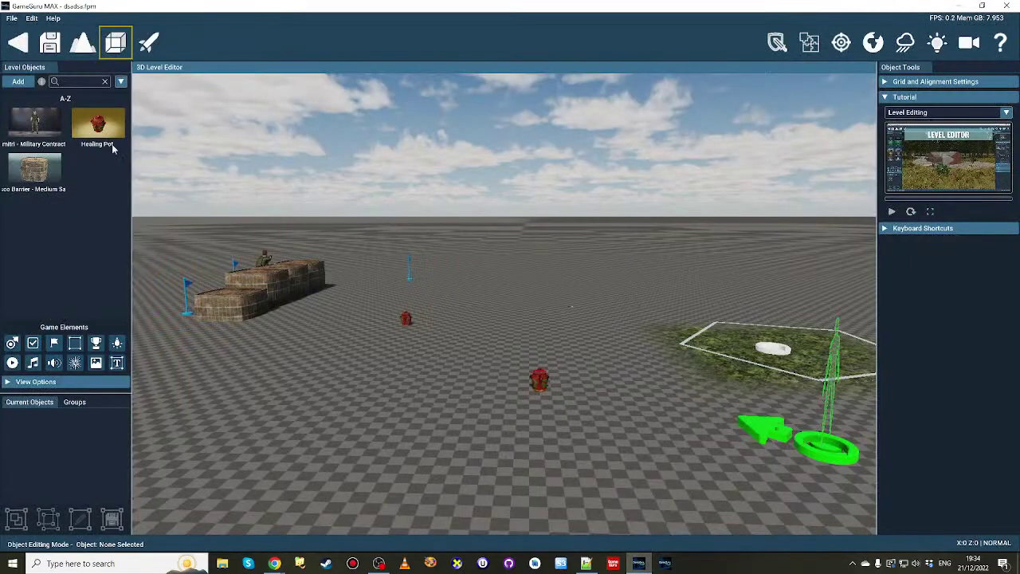
click(18, 42)
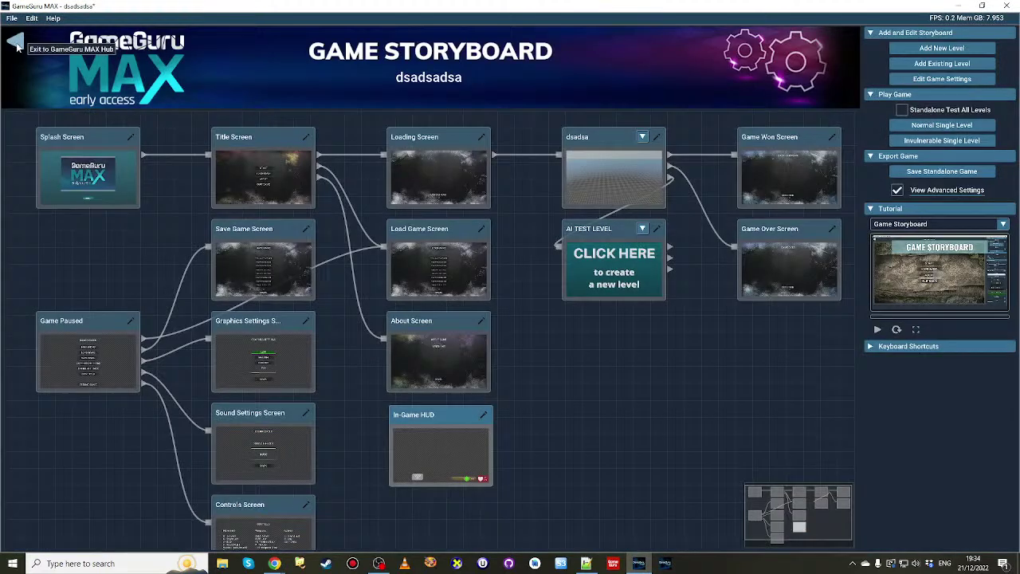
click(456, 460)
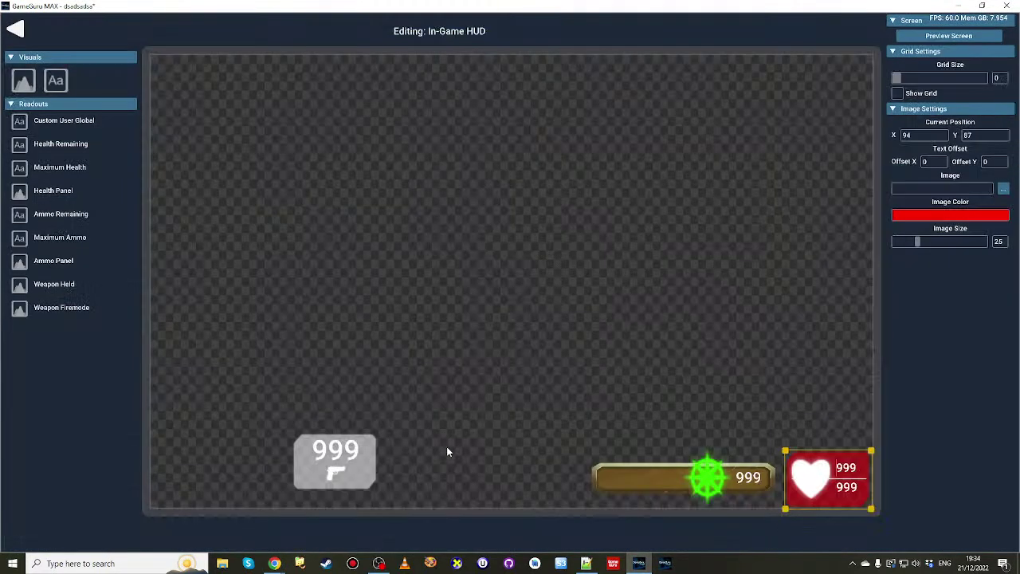
- Add another ammo panel to the HUD at about X 15, Y 46 and view its available readout types
click(32, 261)
drag(211, 173, 247, 297)
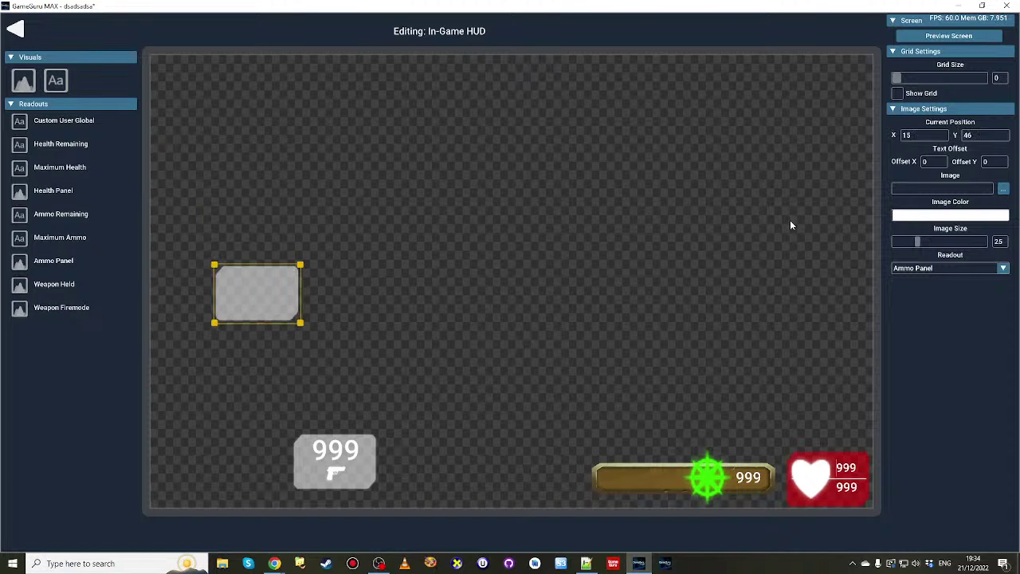
click(948, 269)
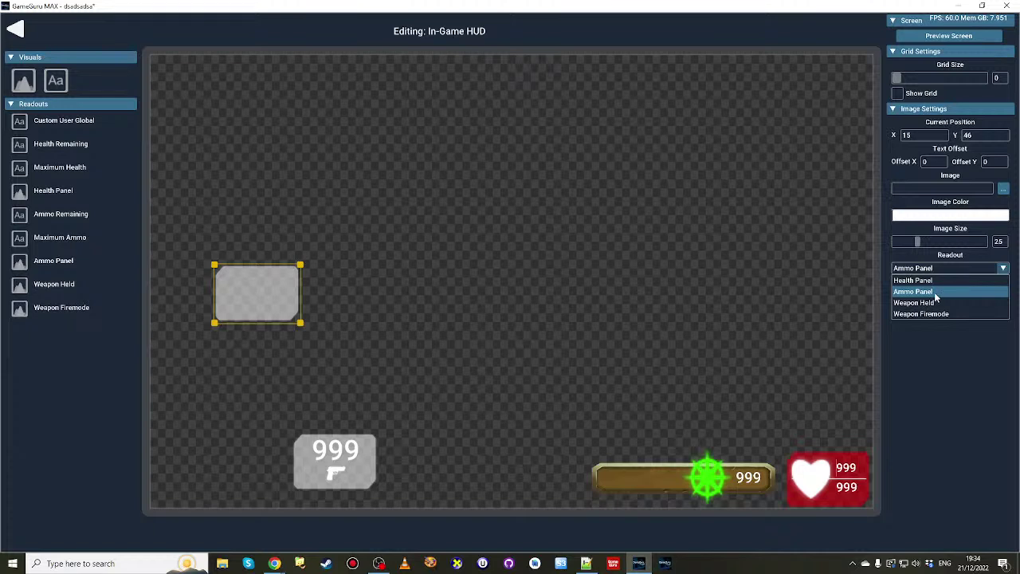
click(522, 306)
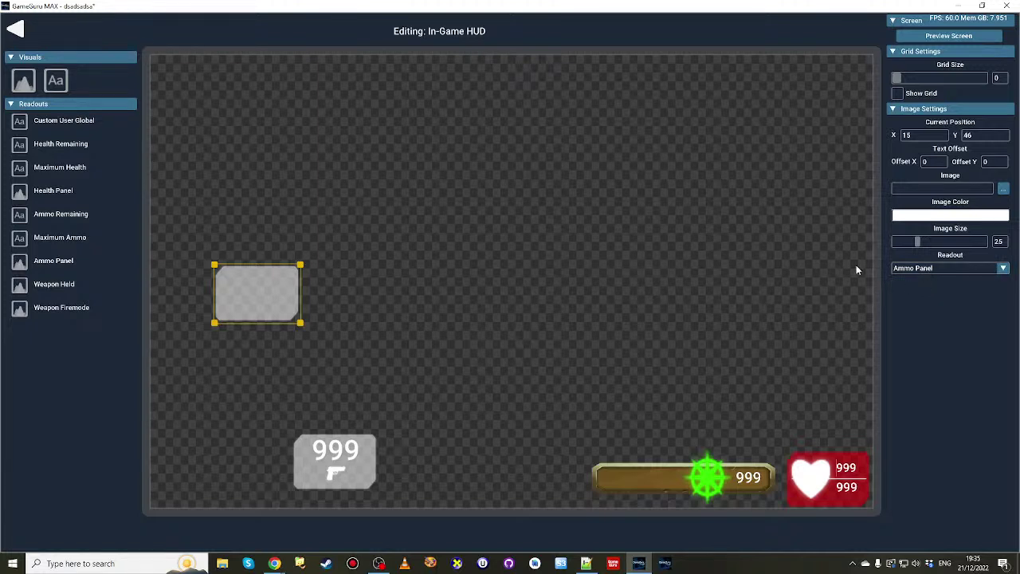
- Switch back to the live chat in Chrome and read on from the HUD visibility question to the entity heightmaps question
mouse_move(274, 564)
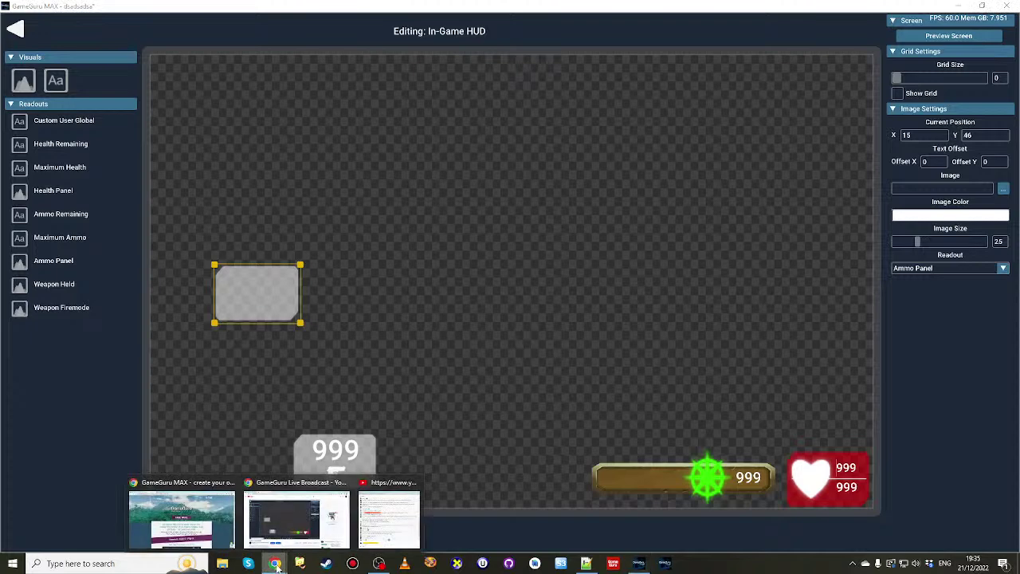
click(389, 517)
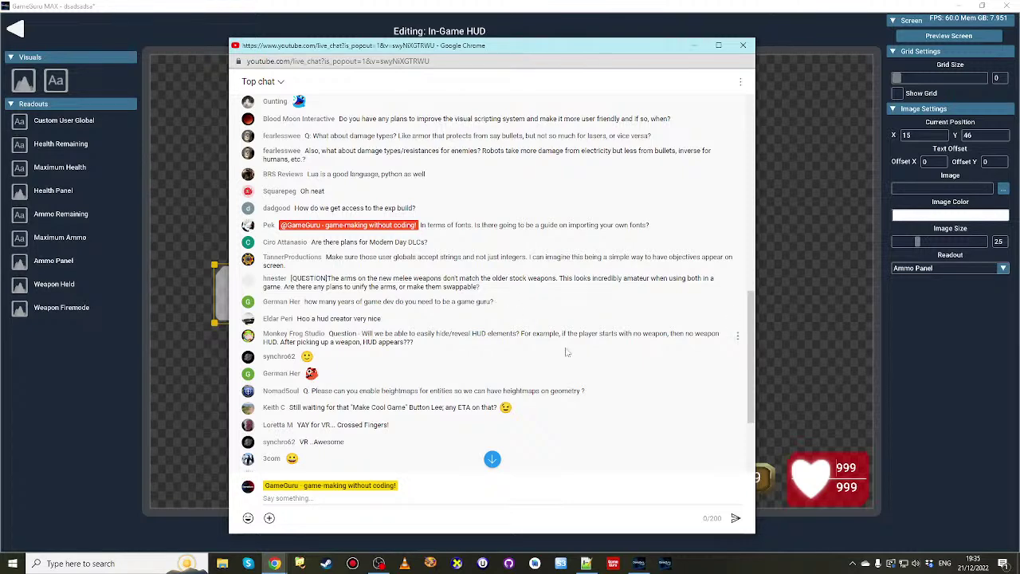
scroll(518, 305, down, 2)
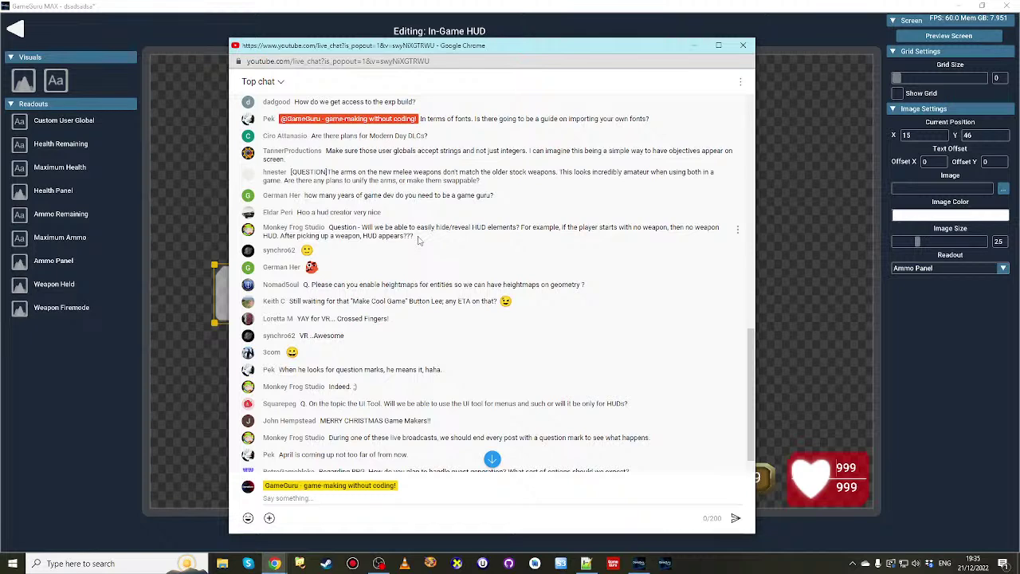
scroll(420, 239, down, 1)
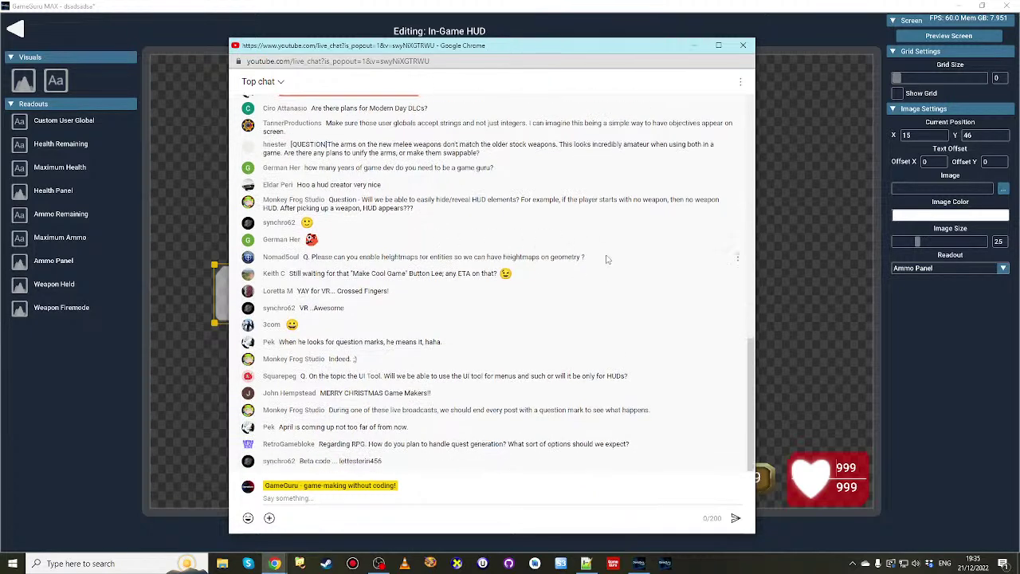